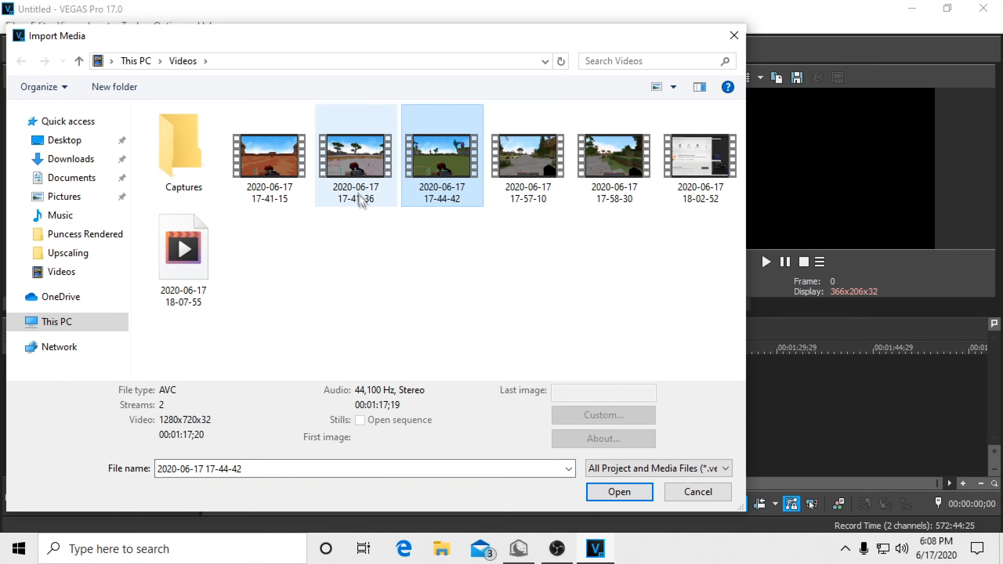
pyautogui.click(620, 492)
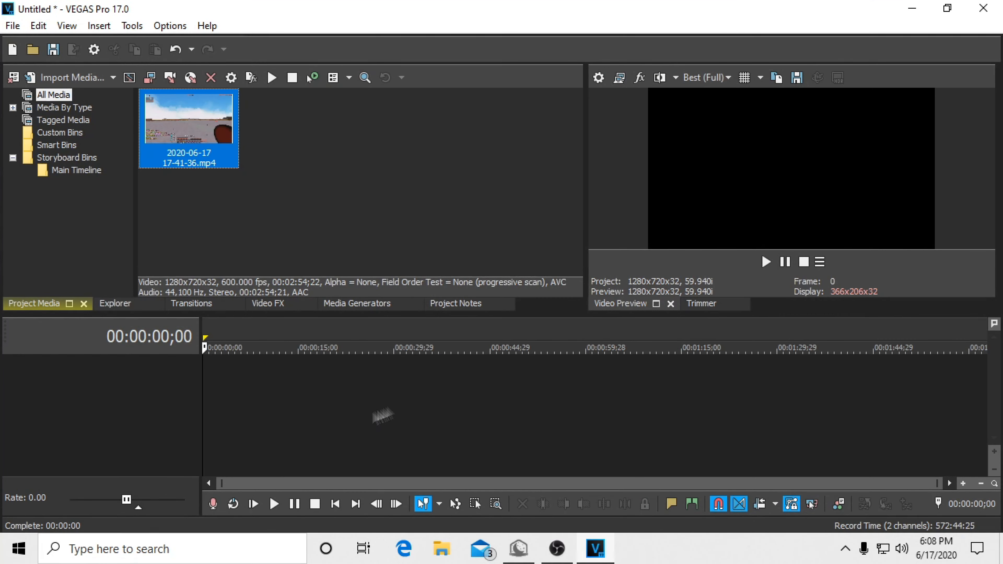
pyautogui.moveTo(182, 133); pyautogui.dragTo(725, 419)
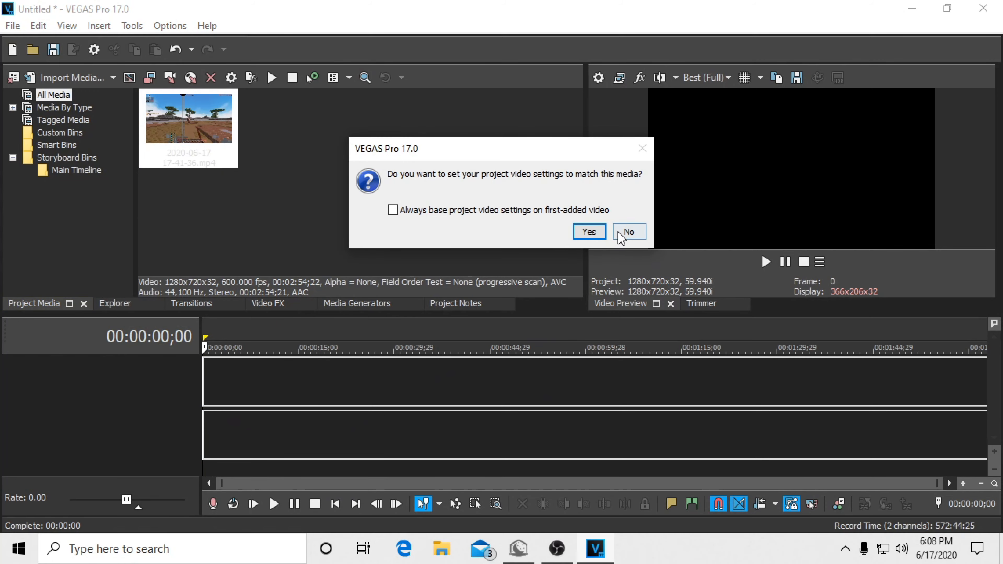
pyautogui.click(628, 233)
# Step: Split the timeline clip at 00:00:43;01 and delete everything after the cut, using the Normal Edit Tool
pyautogui.click(589, 334)
pyautogui.click(520, 331)
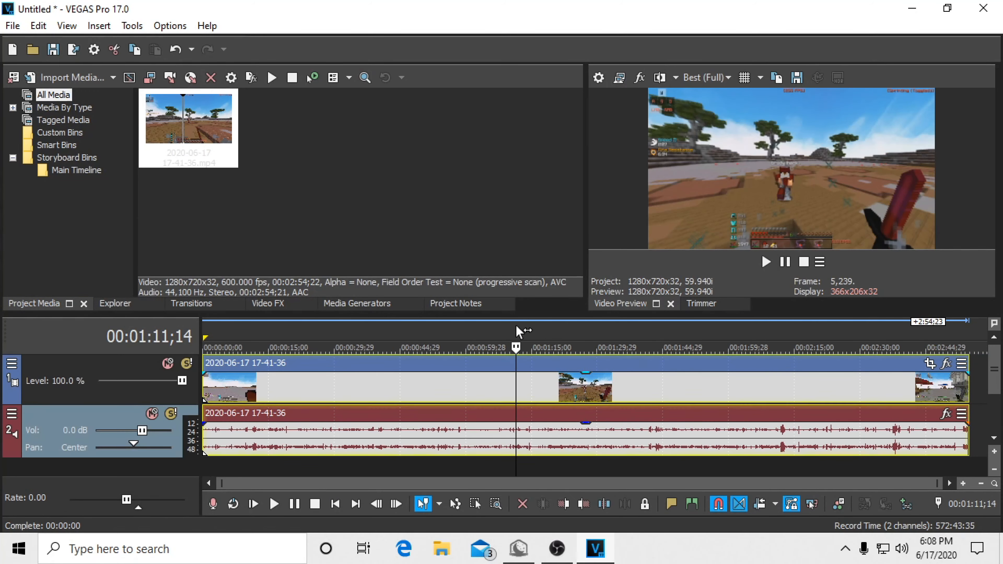
pyautogui.click(392, 322)
pyautogui.press('d')
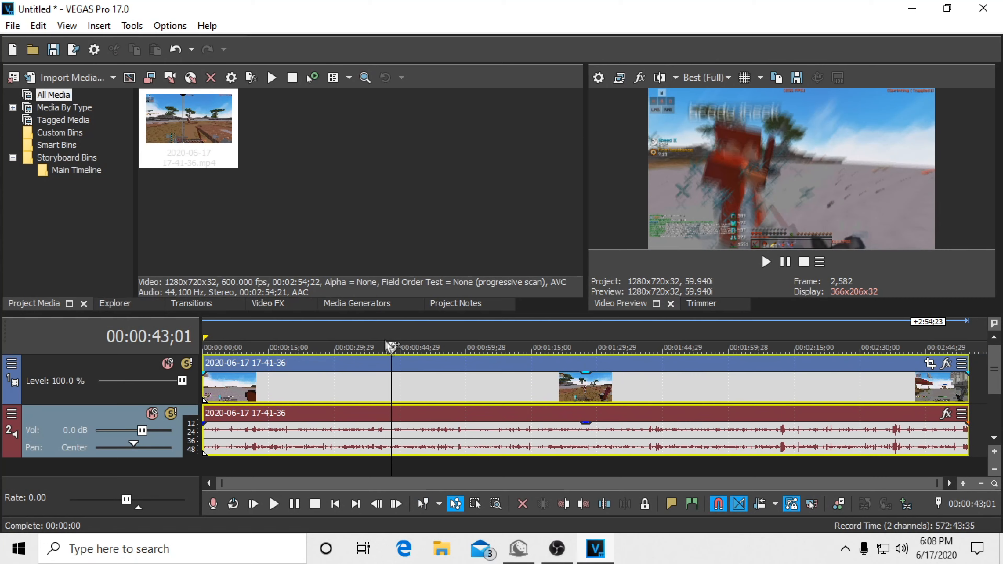
pyautogui.press('s')
pyautogui.click(439, 504)
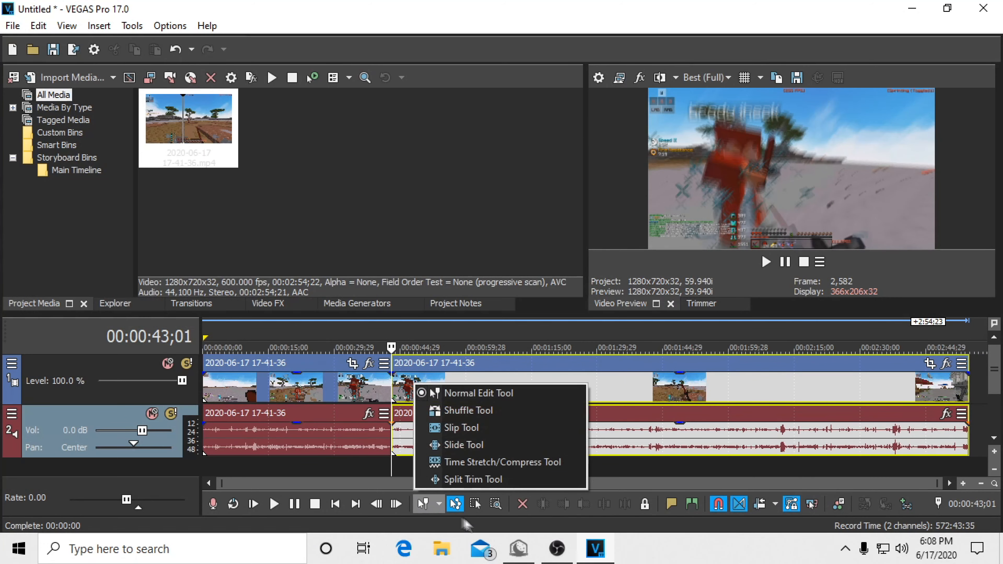
pyautogui.click(474, 394)
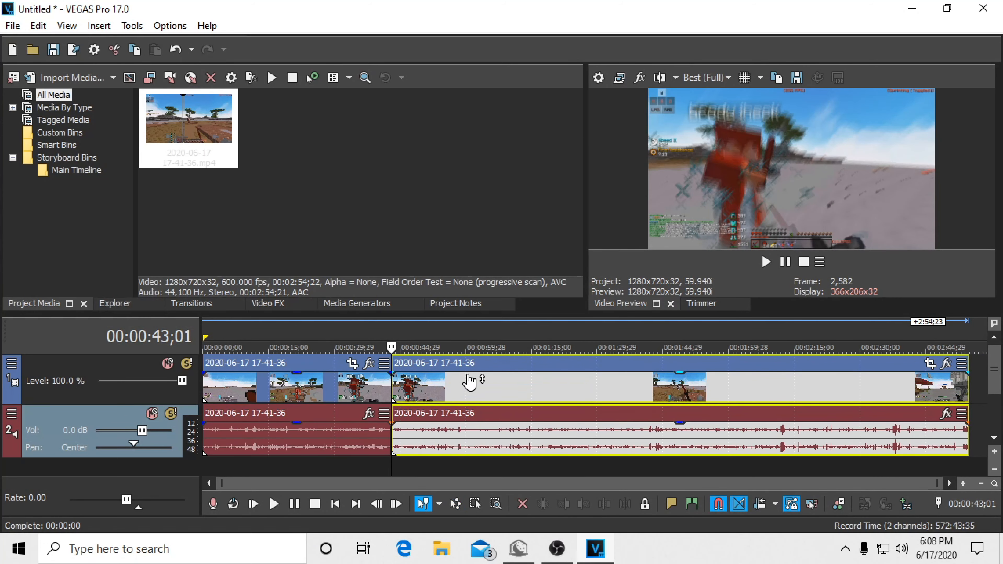
pyautogui.press('Delete')
# Step: Place the playhead at 00:00:19;03, show the video effects, and set the preview quality to Draft (Half)
pyautogui.click(287, 333)
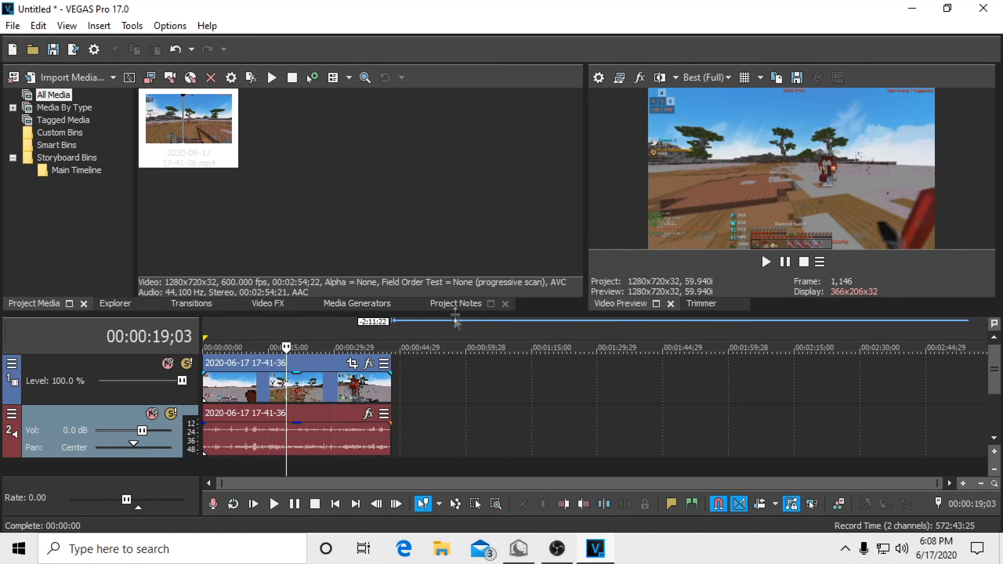
pyautogui.click(257, 252)
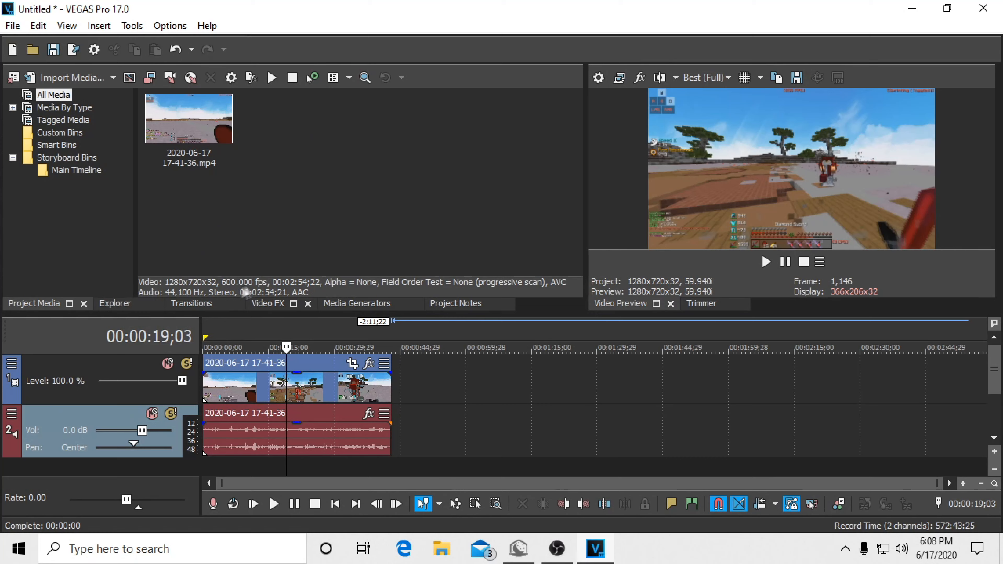
pyautogui.click(118, 305)
pyautogui.click(269, 305)
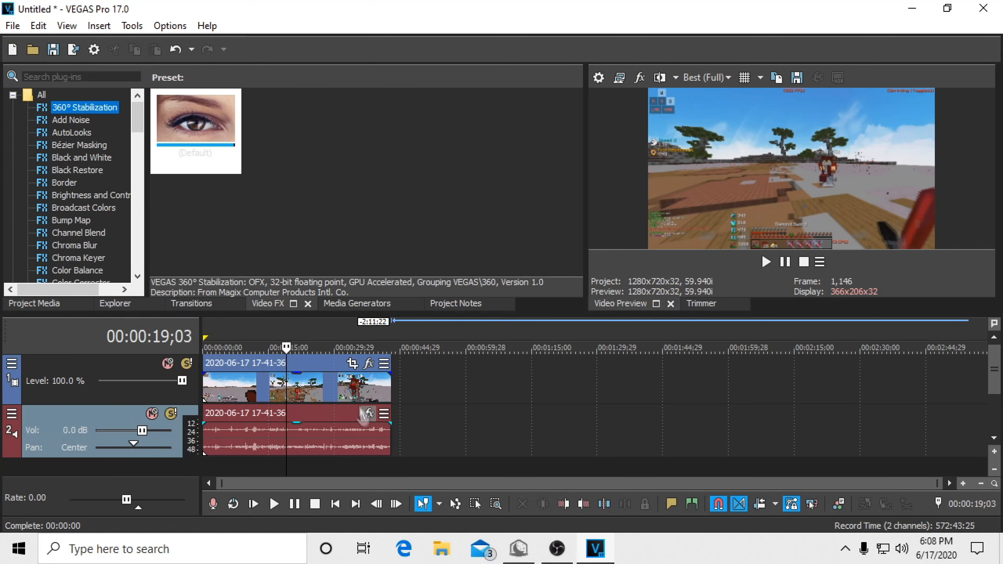
pyautogui.click(707, 77)
pyautogui.moveTo(712, 89)
pyautogui.click(788, 128)
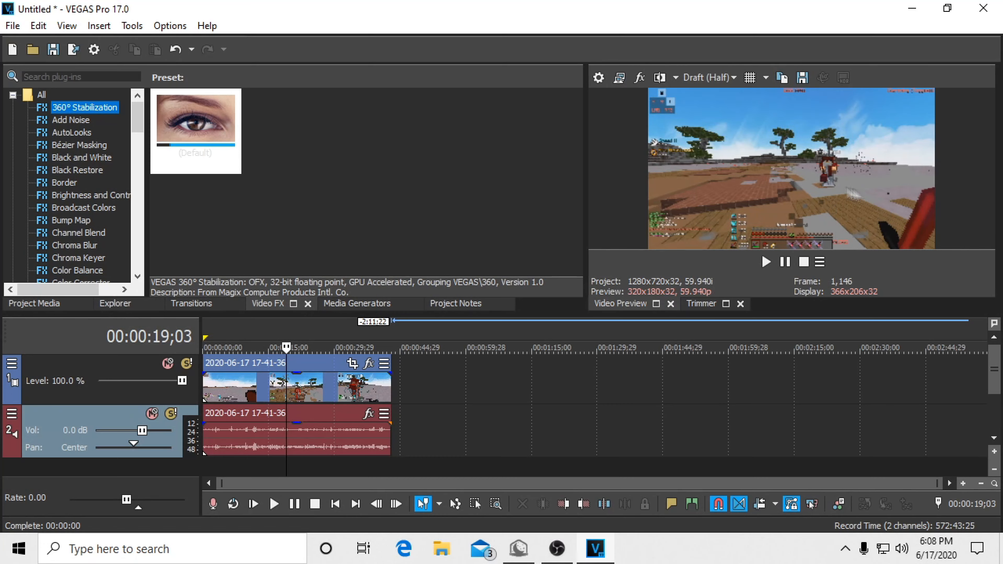
# Step: Find the LUT Filter among the video effects and apply its default preset to the video clip
pyautogui.scroll(-12, 137, 121)
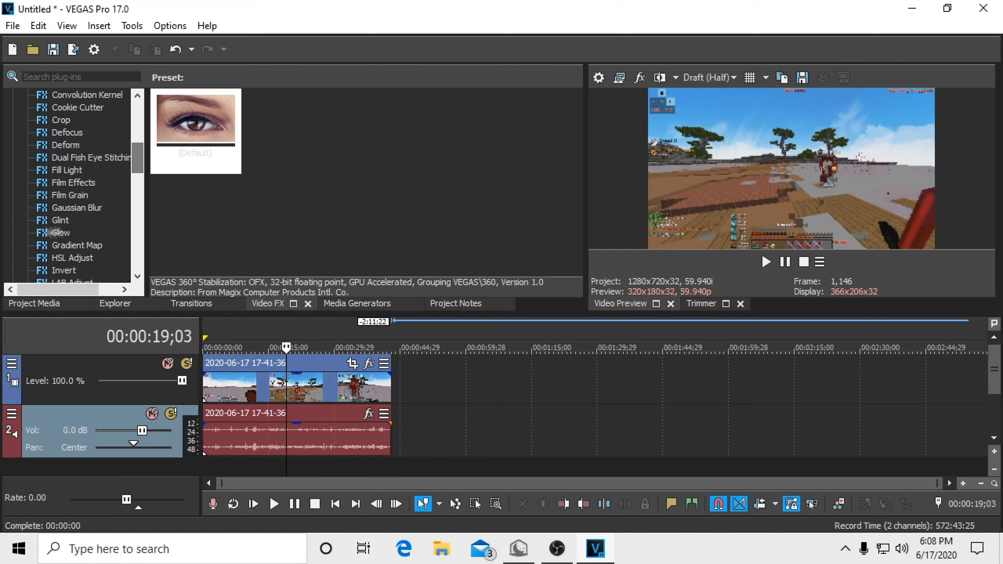
pyautogui.scroll(-4, 133, 249)
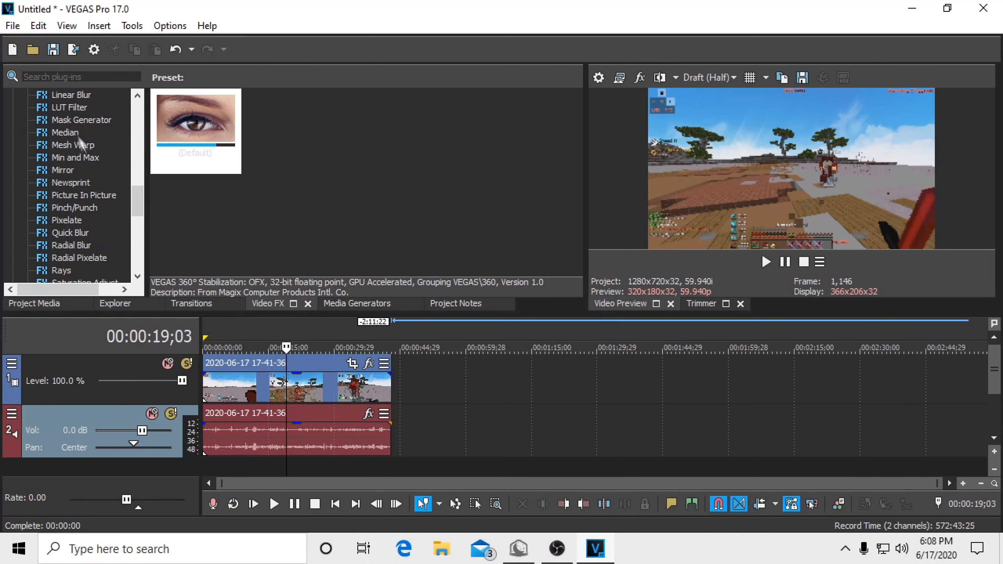
pyautogui.click(71, 112)
pyautogui.click(310, 155)
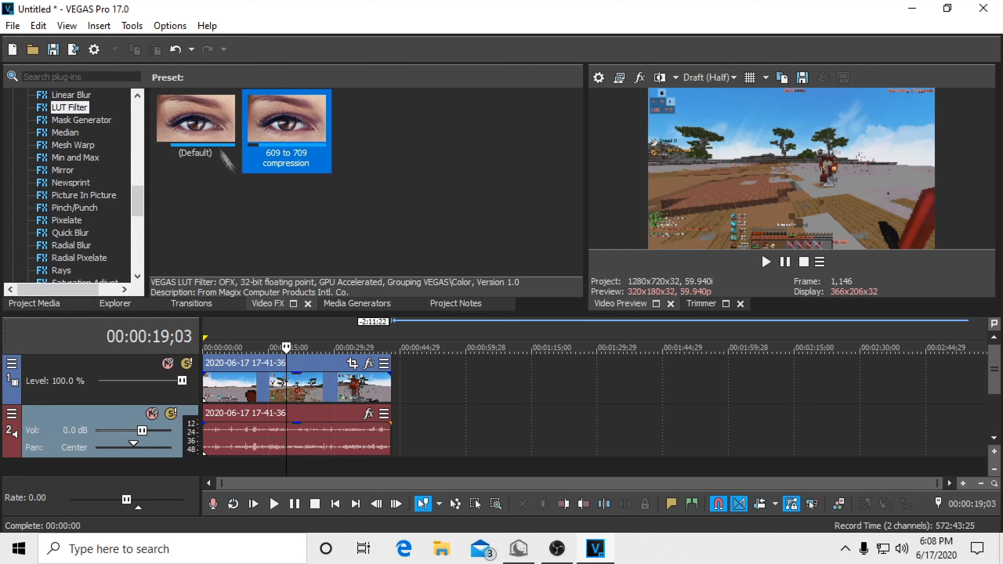
pyautogui.click(199, 142)
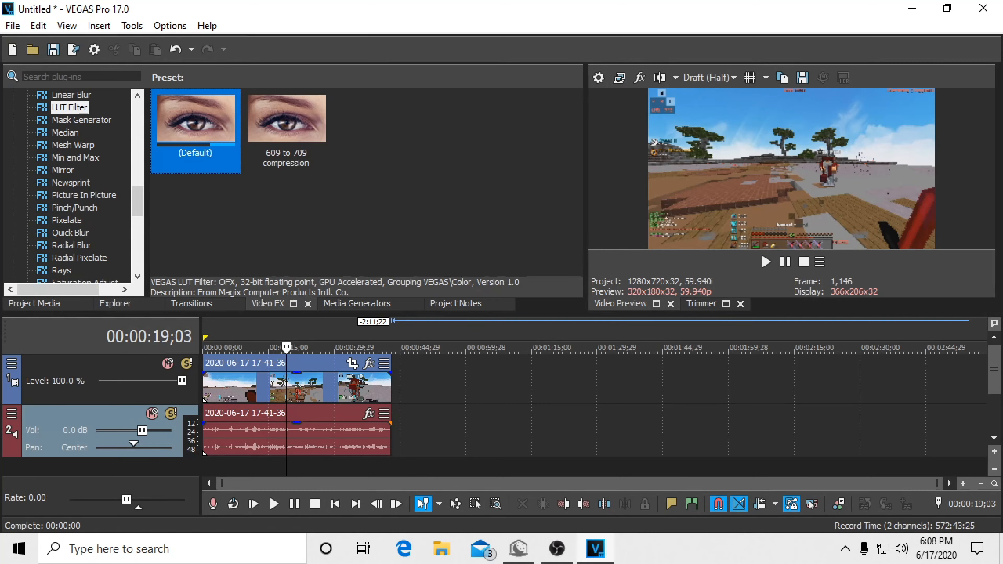
pyautogui.click(595, 548)
pyautogui.click(596, 549)
pyautogui.moveTo(261, 250); pyautogui.dragTo(314, 376)
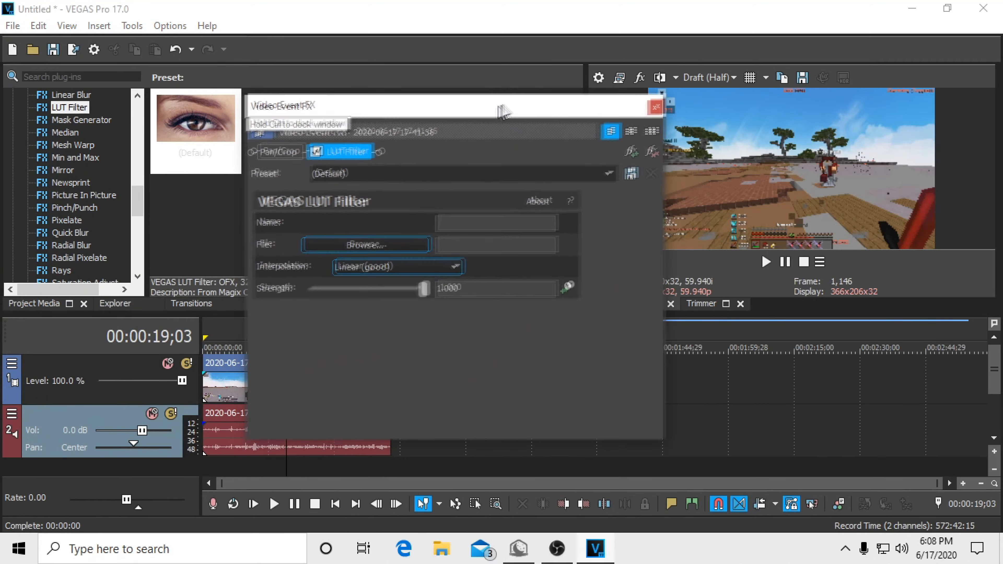
# Step: Load 601To709.cube from the Desktop into the LUT Filter and set the interpolation to Tetrahedral (best)
pyautogui.click(381, 243)
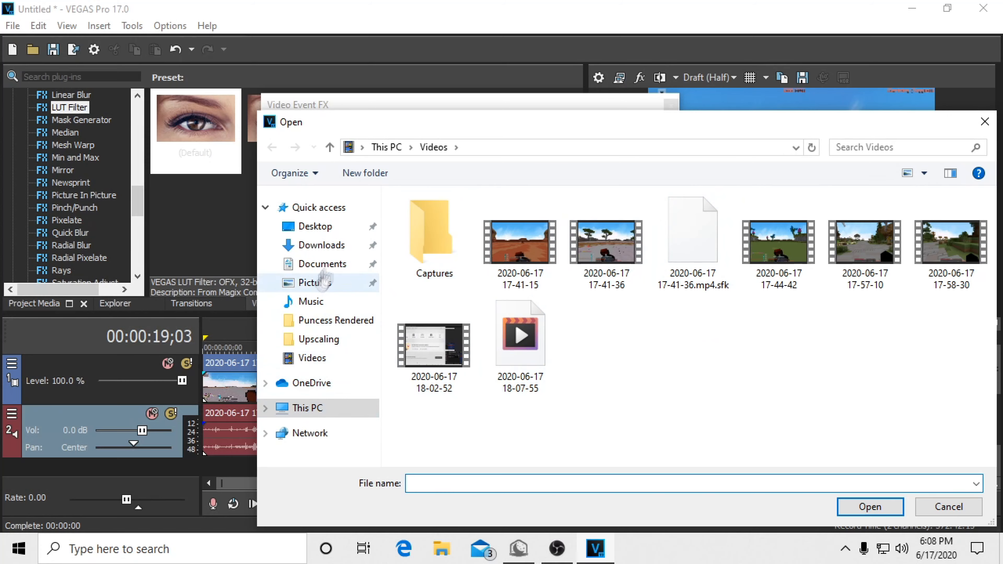
pyautogui.click(315, 226)
pyautogui.click(506, 251)
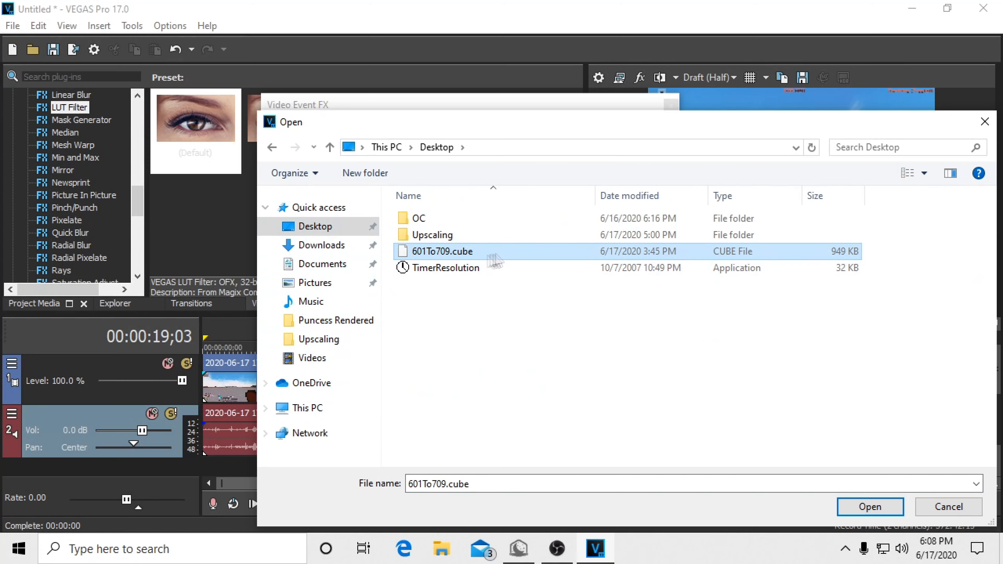
pyautogui.click(889, 509)
pyautogui.click(383, 245)
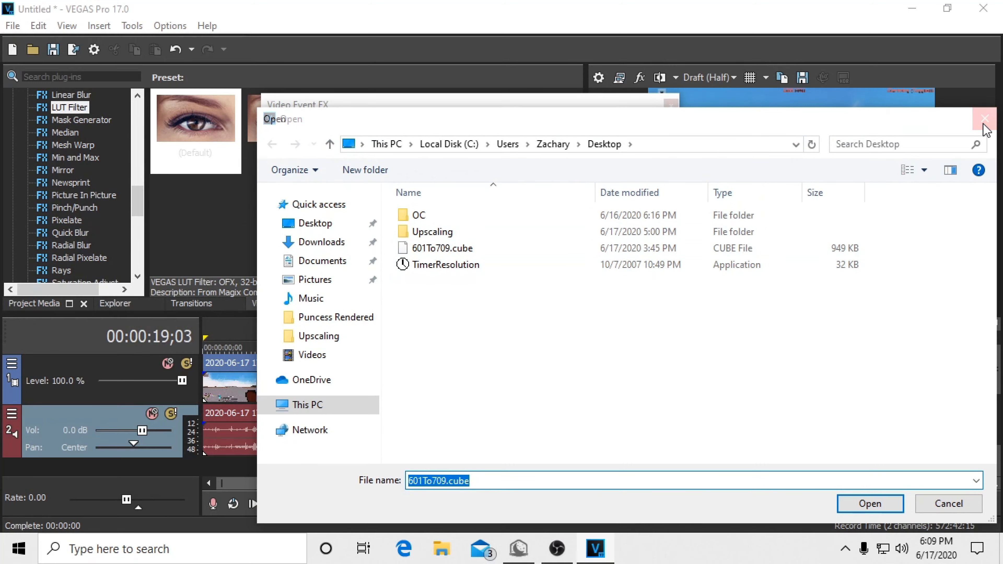
pyautogui.press('Escape')
pyautogui.click(410, 265)
pyautogui.click(400, 292)
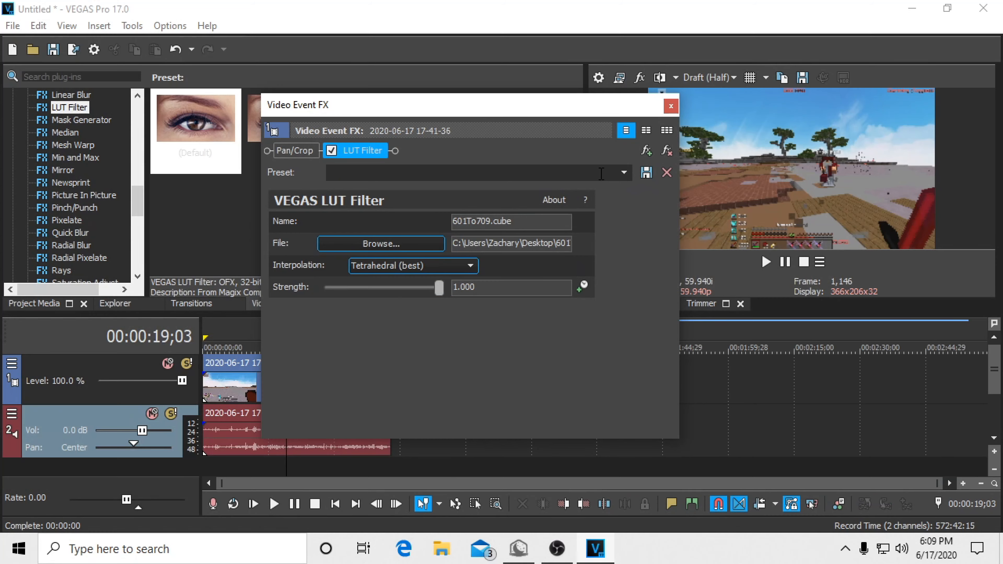
# Step: Save the LUT Filter settings as the preset jajja and apply that preset to the video clip
pyautogui.click(646, 173)
pyautogui.click(672, 107)
pyautogui.click(66, 134)
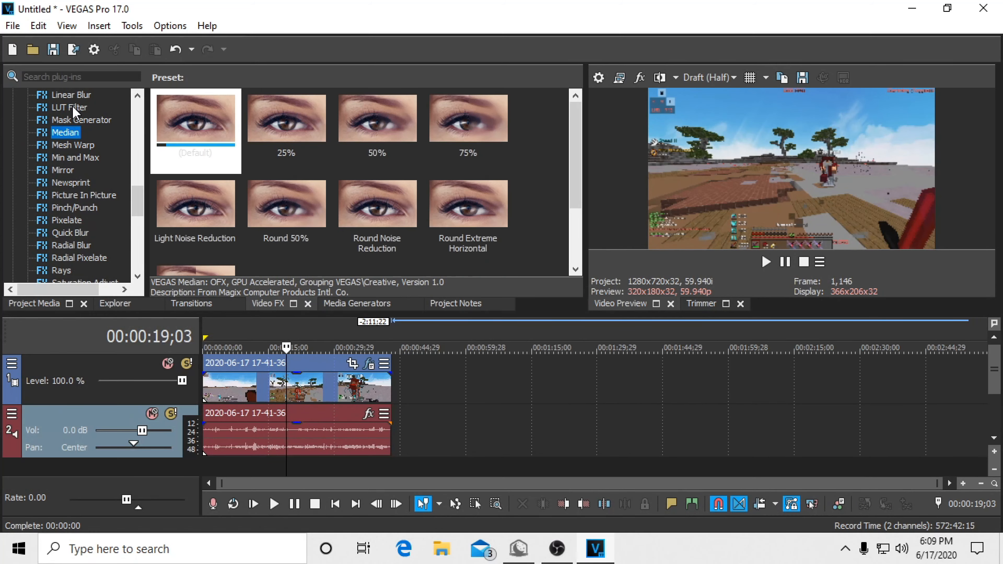
pyautogui.click(67, 108)
pyautogui.moveTo(373, 101); pyautogui.dragTo(319, 400)
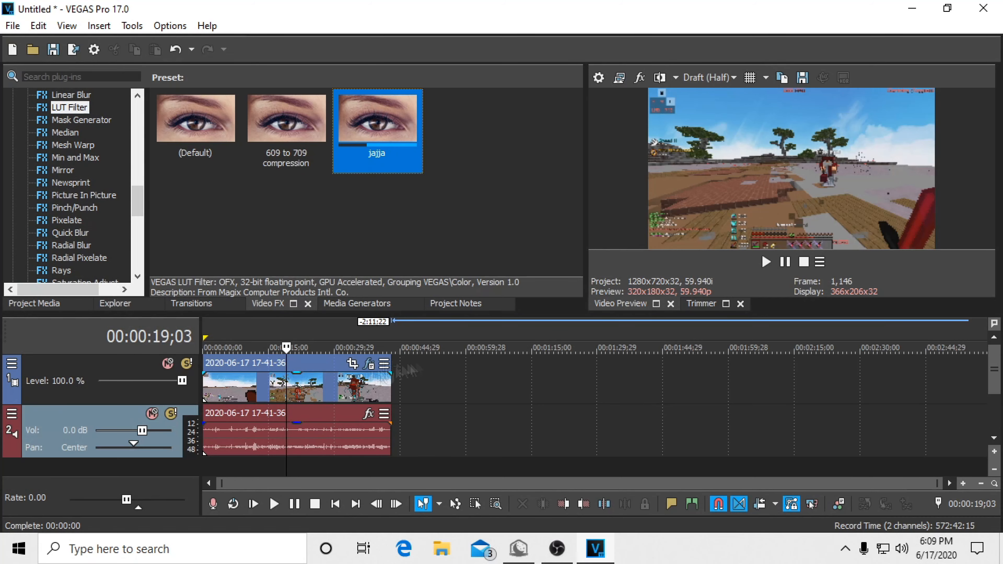
pyautogui.moveTo(377, 131); pyautogui.dragTo(323, 357)
# Step: Switch the clip's LUT Filter to the 609 to 709 compression preset and toggle the filter to compare the picture
pyautogui.click(368, 365)
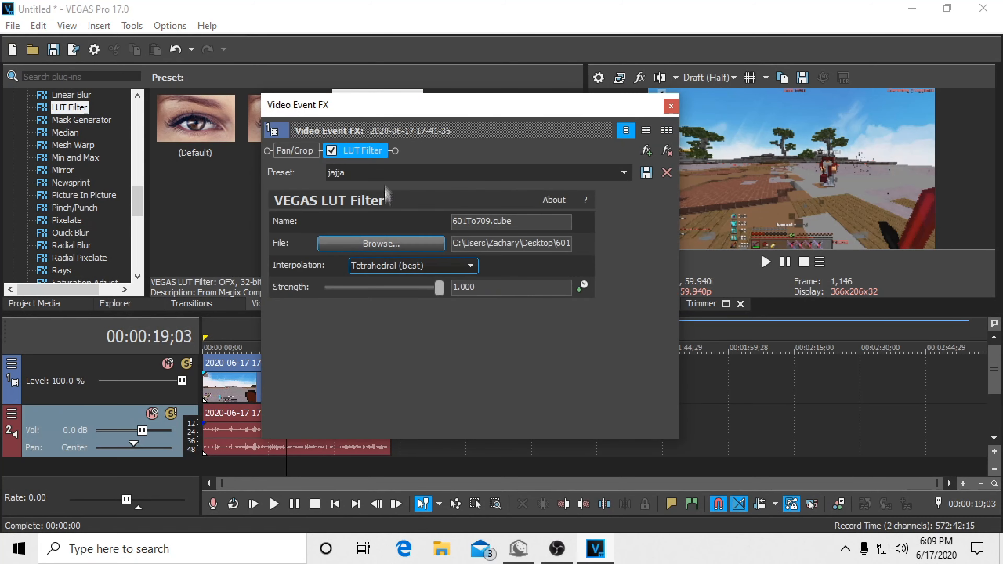
pyautogui.click(630, 177)
pyautogui.click(464, 197)
pyautogui.moveTo(456, 104); pyautogui.dragTo(356, 118)
pyautogui.click(232, 165)
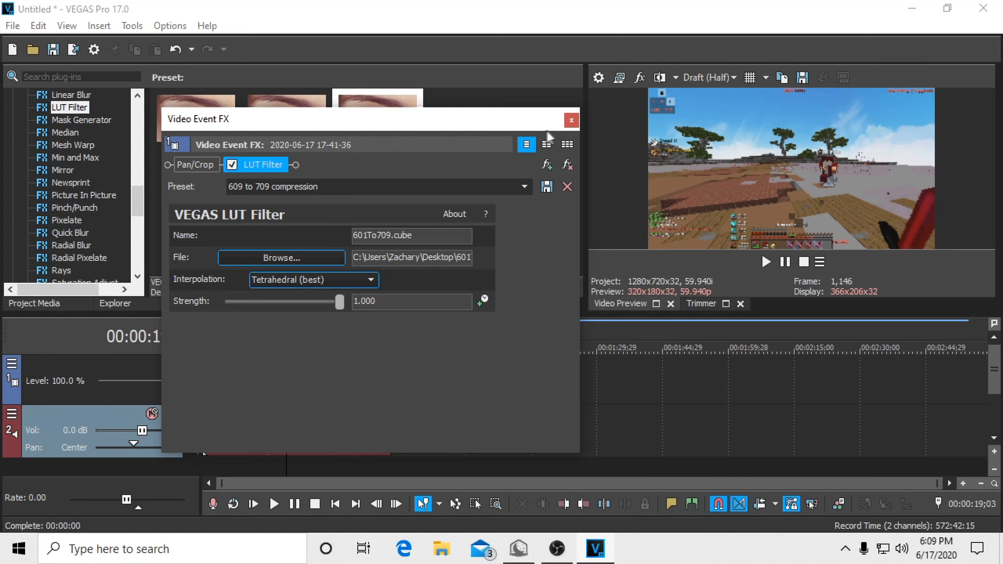
pyautogui.click(572, 121)
# Step: Inspect the filtered footage in the preview at several points along the timeline
pyautogui.click(345, 336)
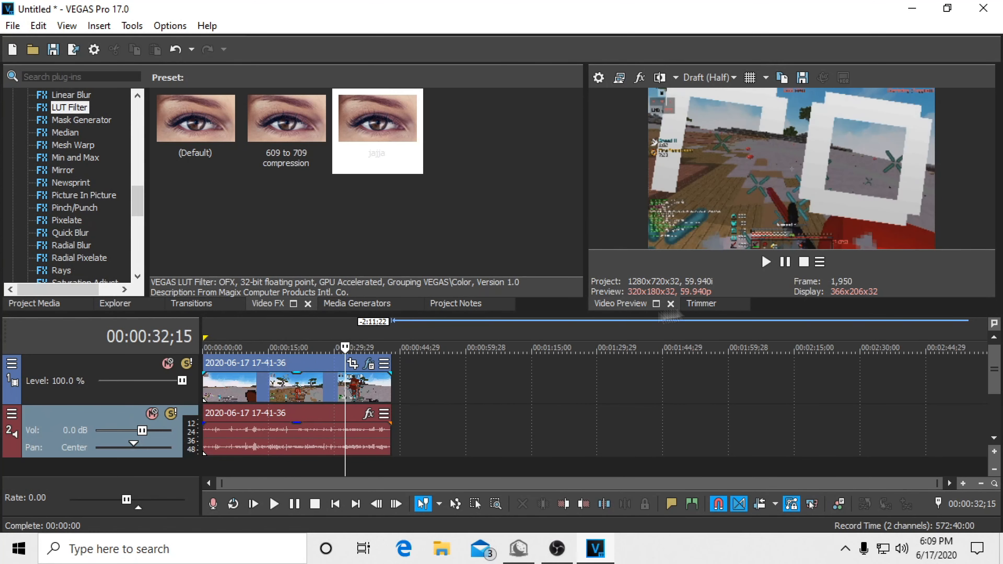
pyautogui.click(281, 377)
pyautogui.moveTo(280, 333)
pyautogui.mouseDown()
pyautogui.moveTo(298, 331)
pyautogui.moveTo(285, 336)
pyautogui.mouseUp()
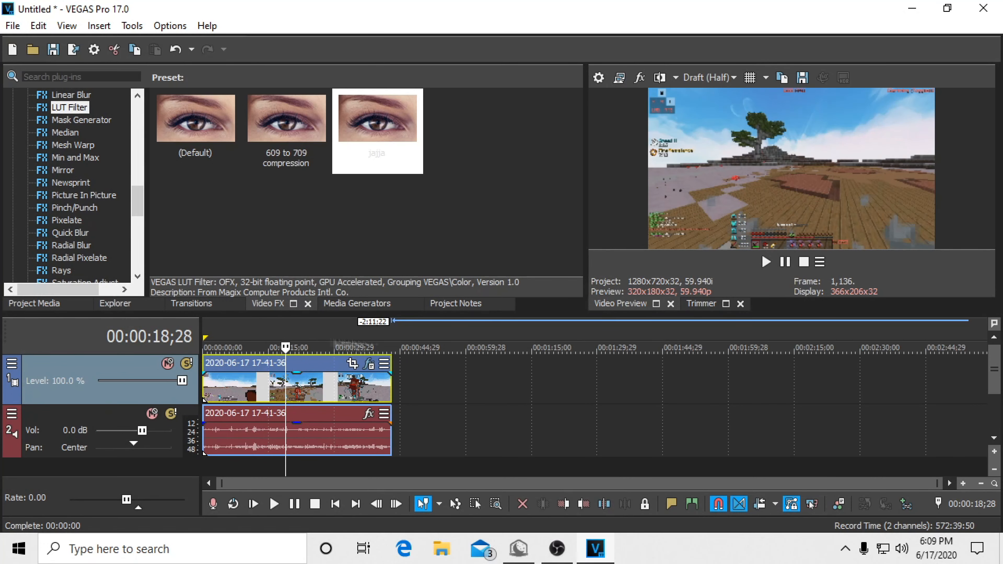
pyautogui.click(434, 414)
# Step: Try Best full-resolution rendering quality and Box motion blur in the project's video properties, and dismiss the dialog without applying
pyautogui.click(599, 77)
pyautogui.click(536, 352)
pyautogui.click(536, 396)
pyautogui.click(501, 377)
pyautogui.click(501, 378)
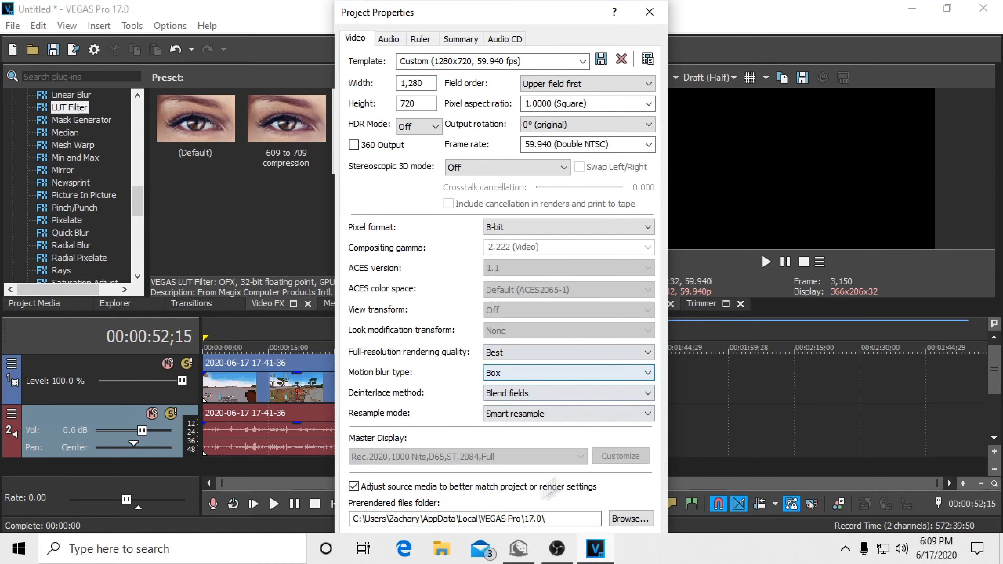
pyautogui.moveTo(482, 7); pyautogui.dragTo(426, 47)
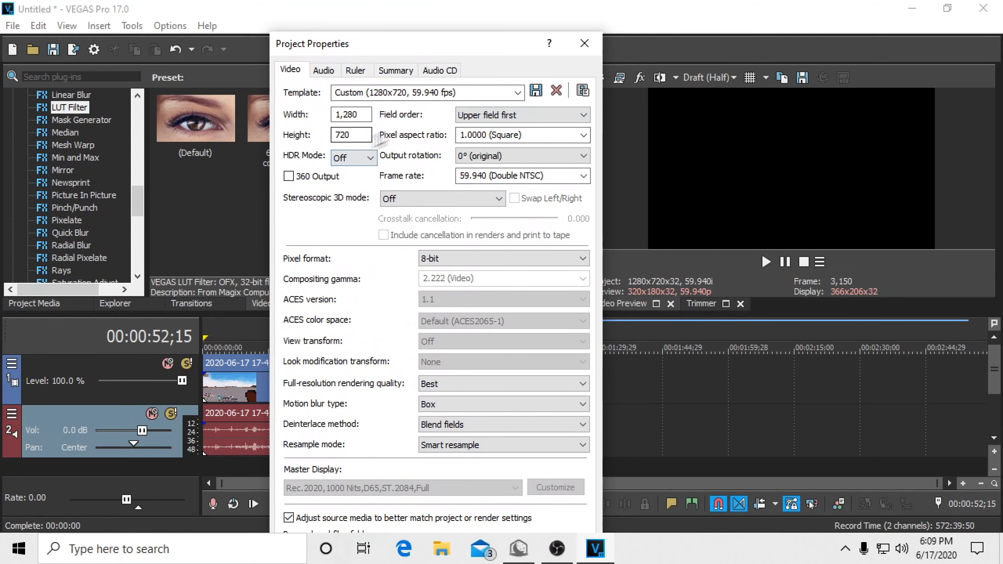
pyautogui.click(584, 42)
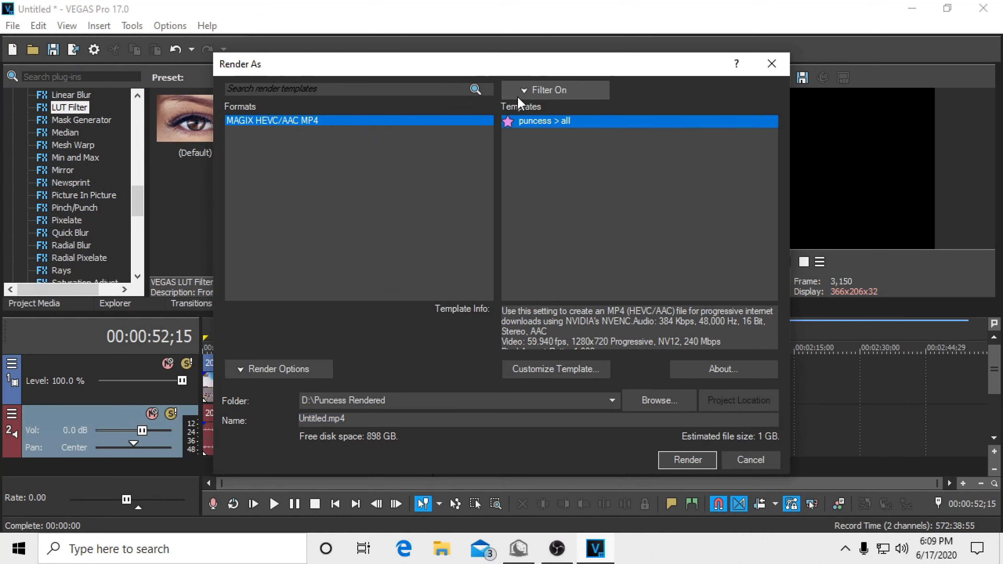
# Step: Remove the favorites-only filter from the render templates and choose the MAGIX HEVC/AAC MP4 format
pyautogui.click(526, 91)
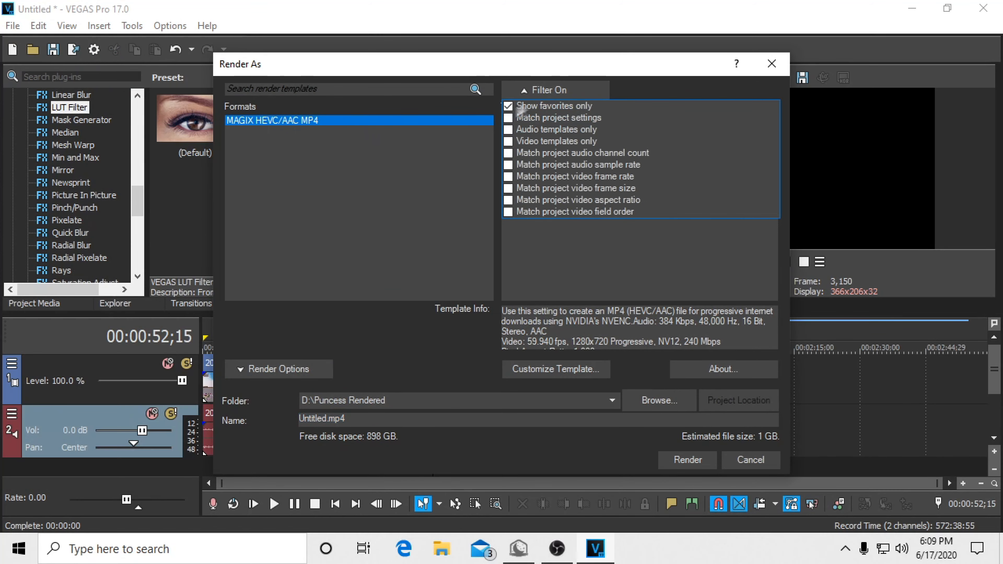
pyautogui.click(529, 104)
pyautogui.click(351, 161)
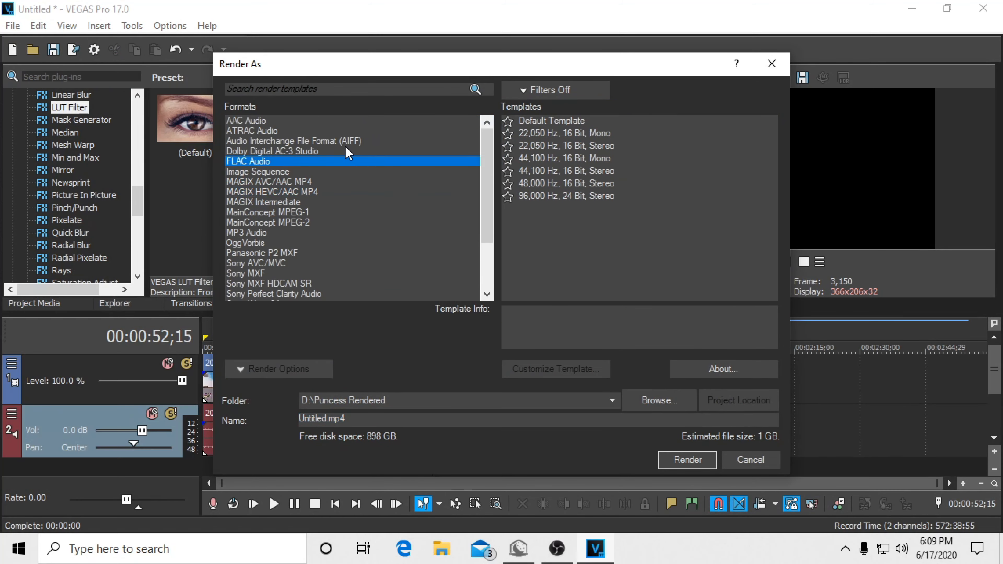
pyautogui.click(295, 182)
pyautogui.click(257, 202)
pyautogui.click(265, 192)
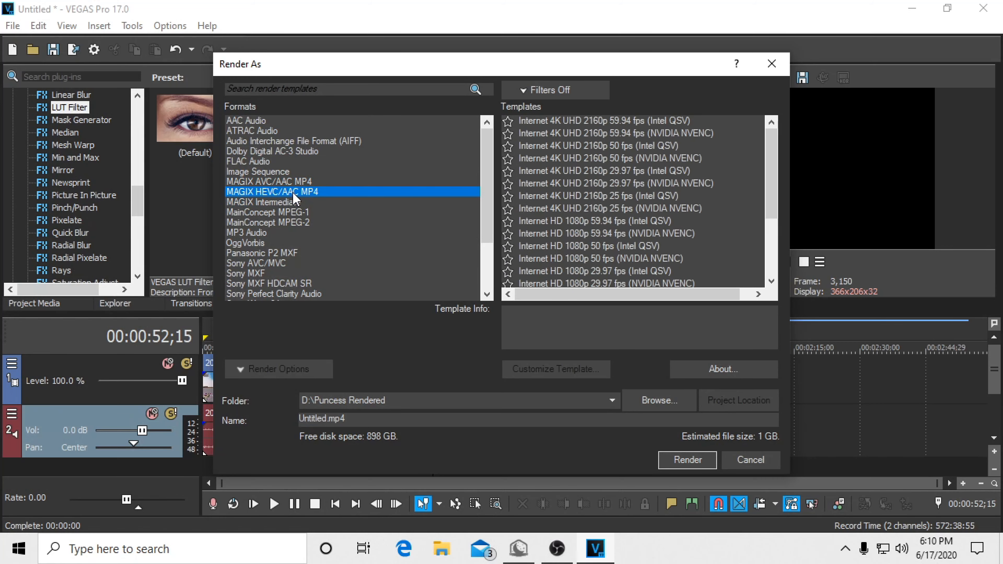
pyautogui.click(314, 182)
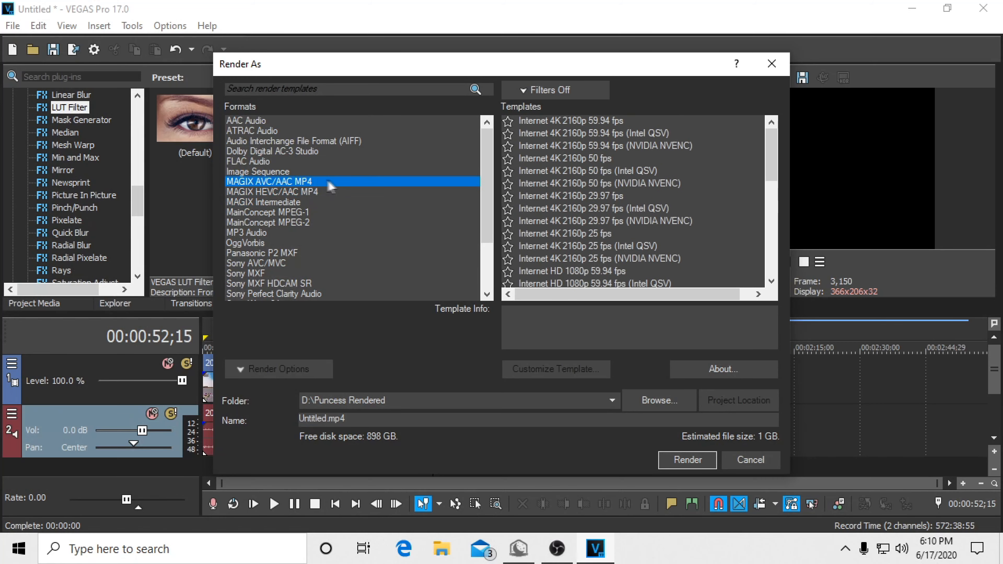
pyautogui.click(291, 192)
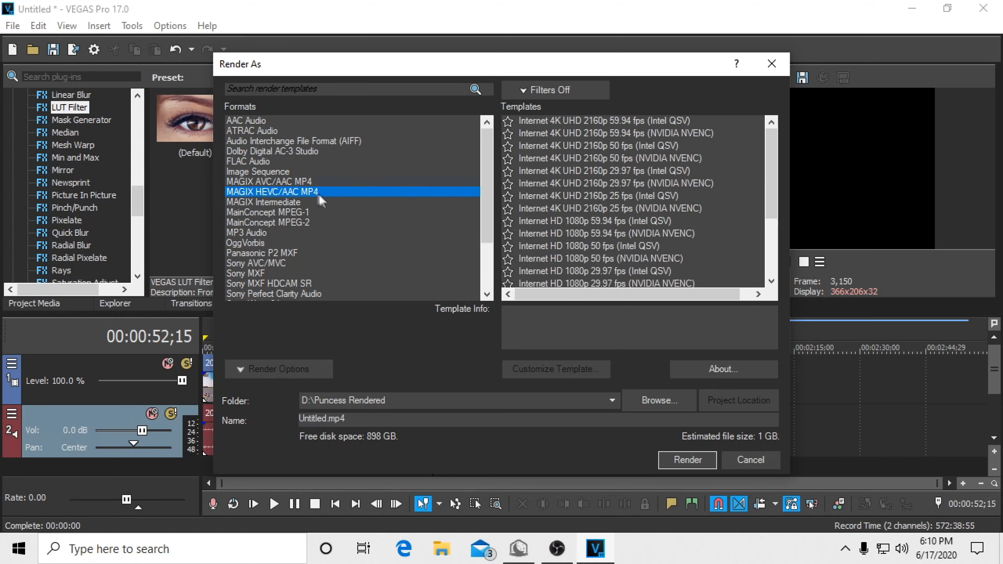
# Step: Select the Internet HD 1080p 29.97 fps (NVIDIA NVENC) render template
pyautogui.scroll(-3, 691, 217)
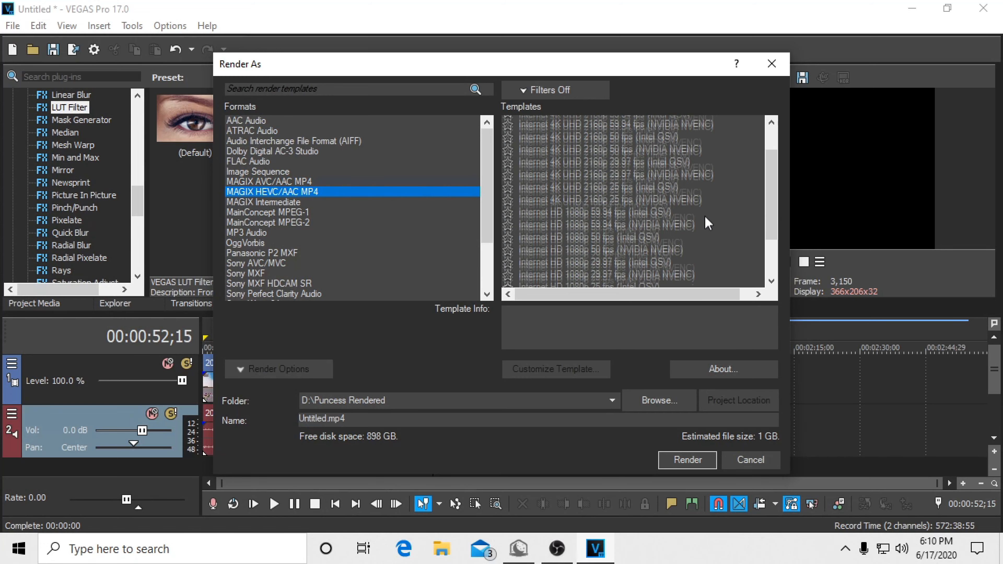
pyautogui.click(636, 233)
pyautogui.click(664, 209)
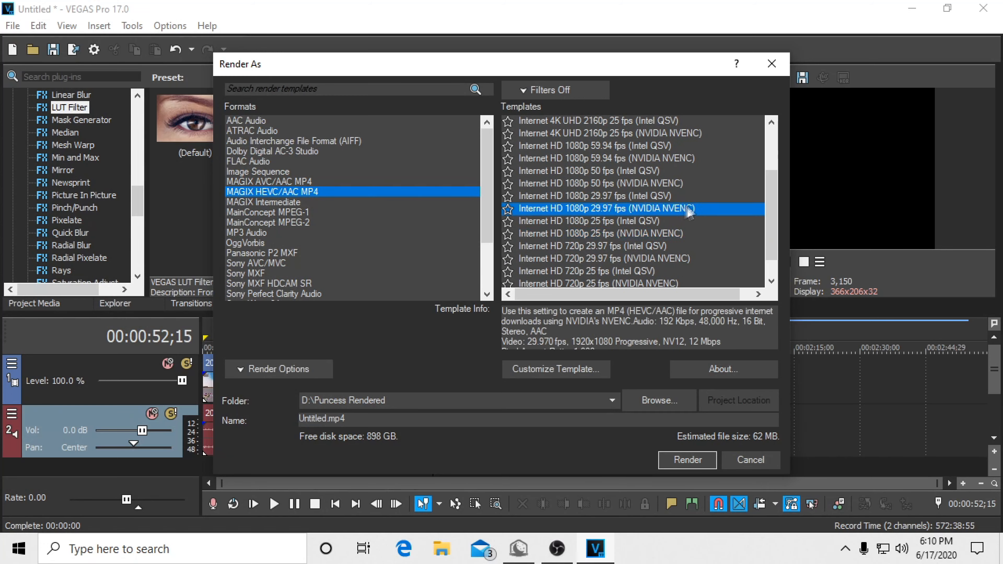
# Step: Try customizing the selected render template to 1280 × 720 at 59.940 fps, allowing the source to adjust frame size and frame rate
pyautogui.click(556, 369)
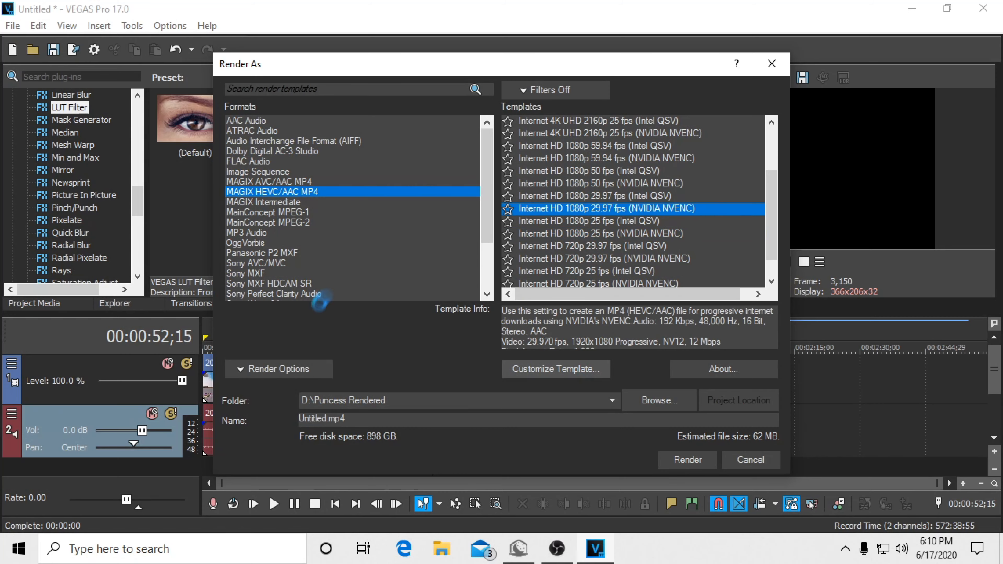
pyautogui.click(537, 164)
pyautogui.click(497, 179)
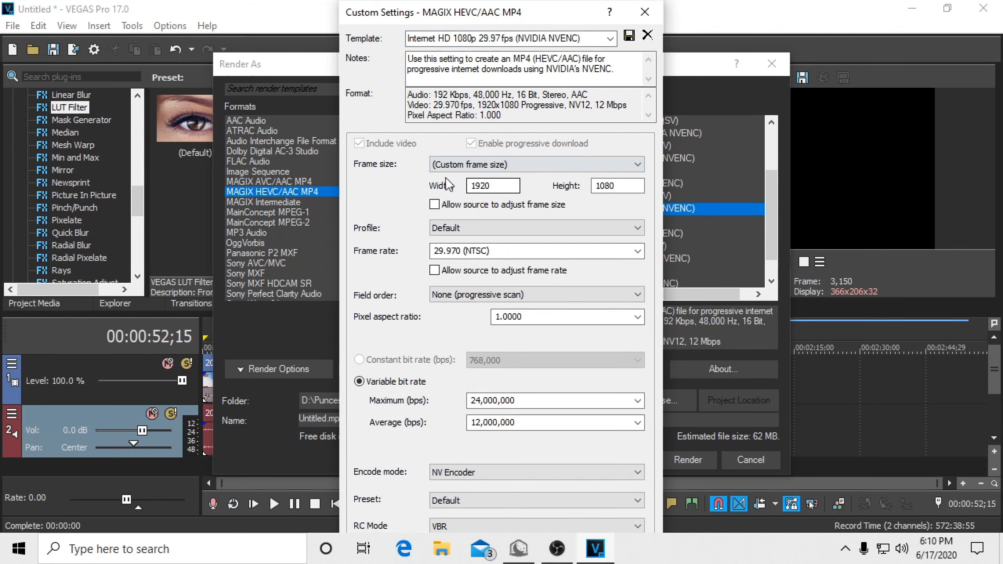
pyautogui.doubleClick(499, 185)
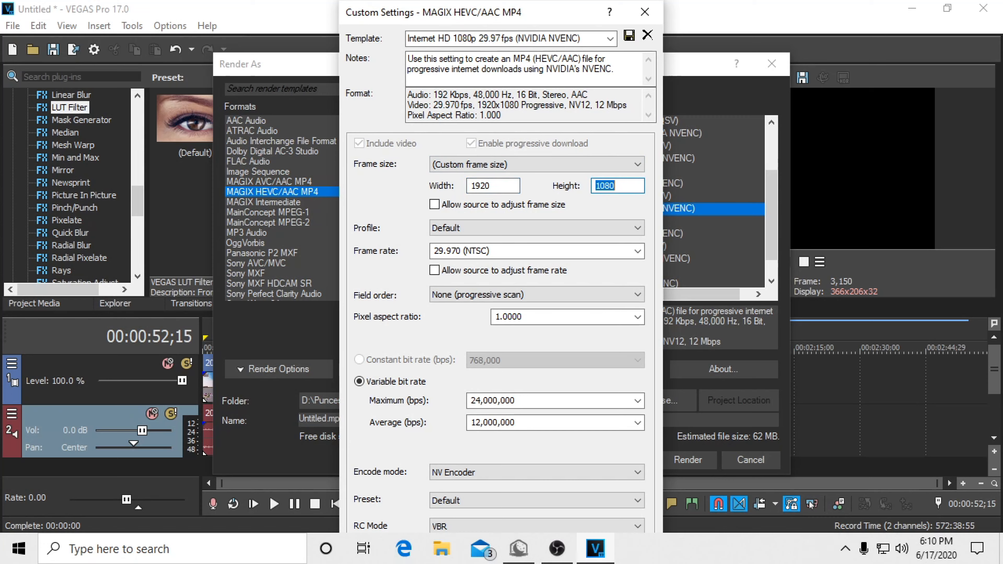
pyautogui.hotkey('shift', 'Tab')
pyautogui.click(636, 251)
pyautogui.click(455, 324)
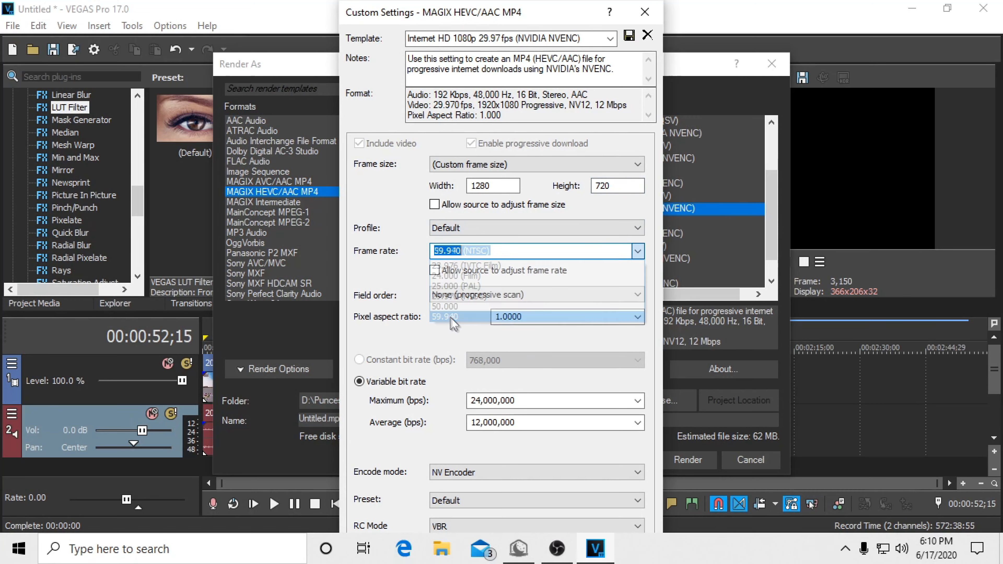
pyautogui.click(434, 204)
pyautogui.click(446, 272)
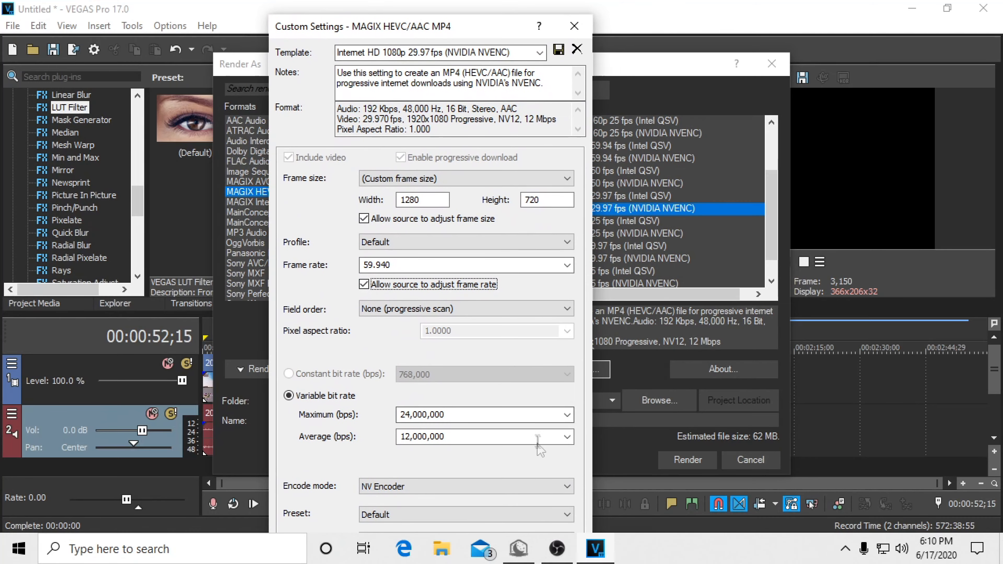
# Step: Try 240,000,000 bps for both the maximum and average variable bit rate, and dismiss the template settings without saving
pyautogui.click(567, 414)
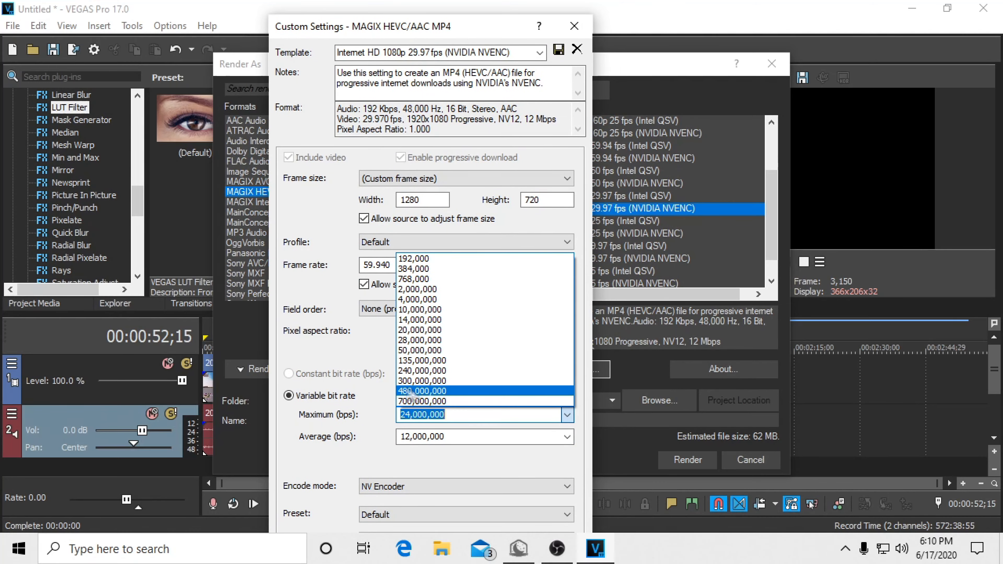
pyautogui.click(438, 399)
pyautogui.click(475, 419)
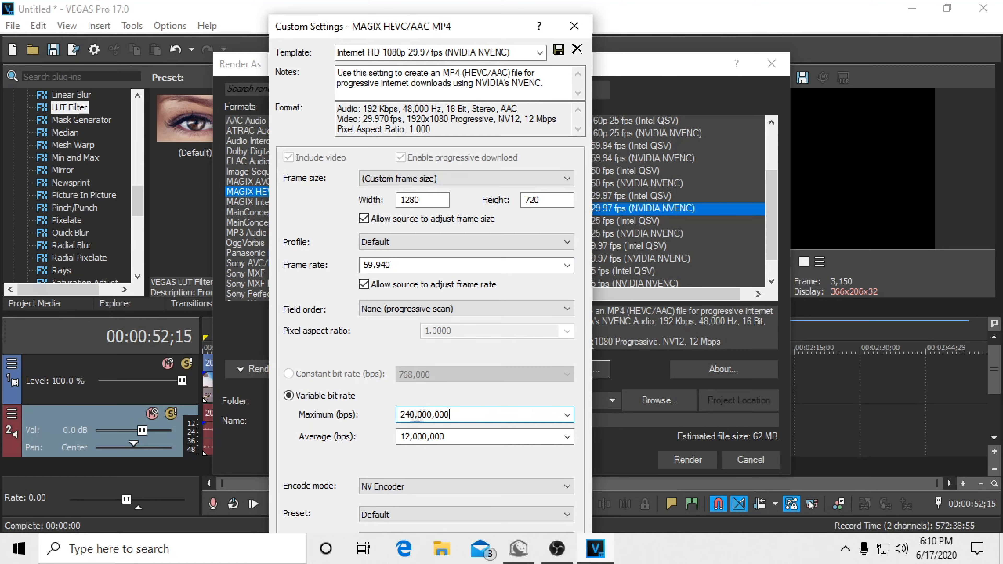
pyautogui.click(566, 436)
pyautogui.click(434, 412)
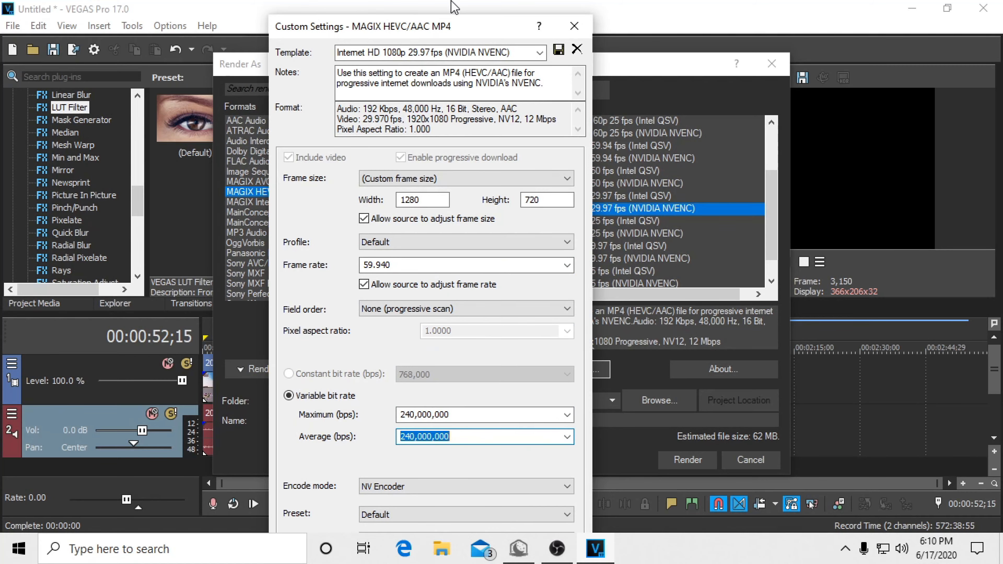
pyautogui.moveTo(453, 28); pyautogui.dragTo(517, 39)
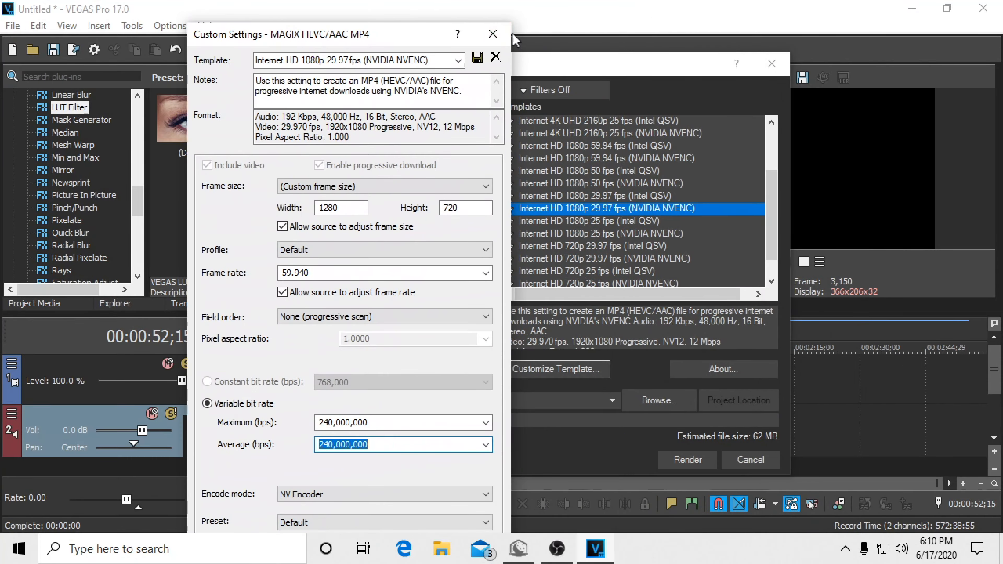
pyautogui.press('Escape')
# Step: Filter the render templates to favorites only and review the custom settings of the puncess > all template
pyautogui.click(517, 90)
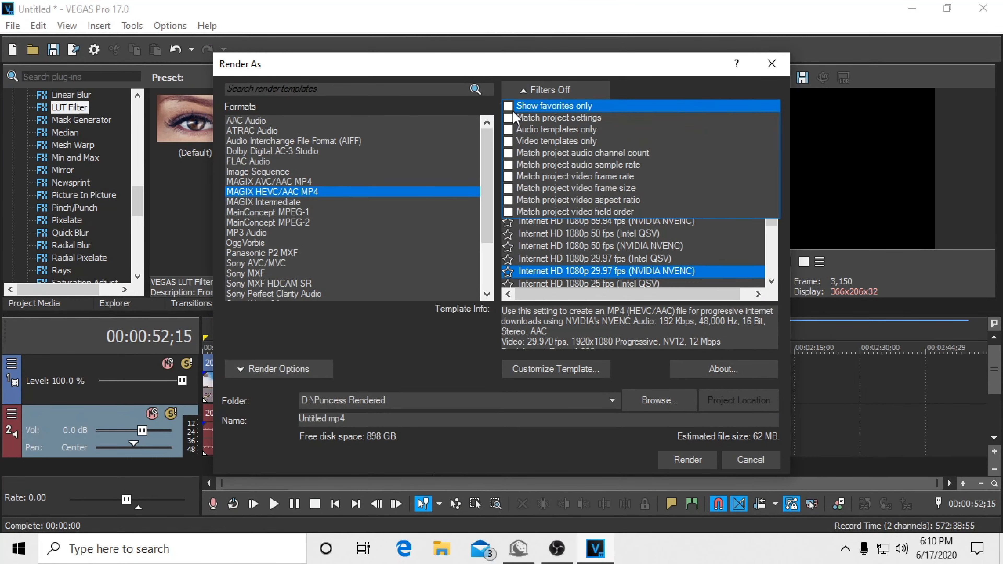
pyautogui.click(509, 106)
pyautogui.click(575, 375)
pyautogui.moveTo(582, 11); pyautogui.dragTo(402, 8)
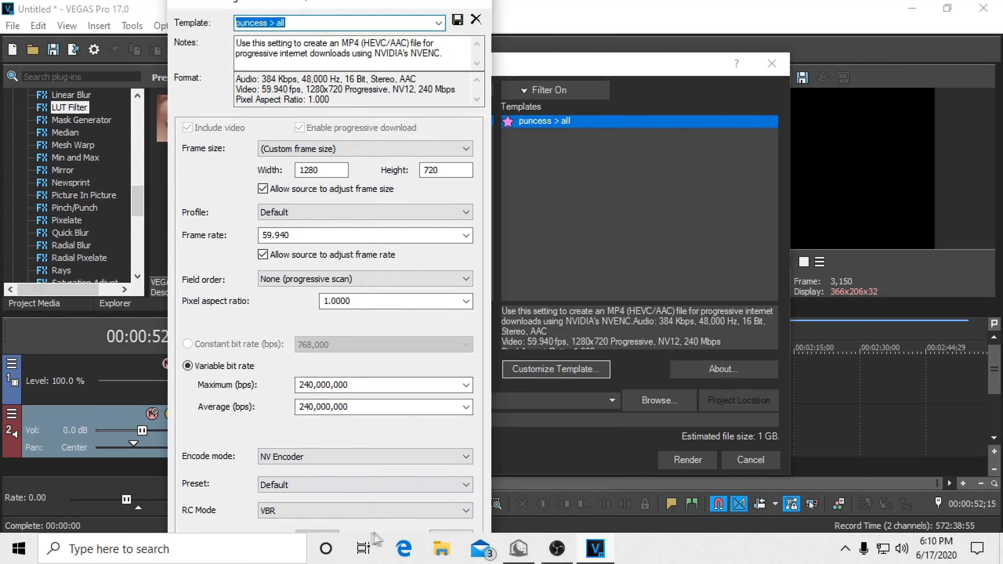
pyautogui.moveTo(335, 6); pyautogui.dragTo(459, 46)
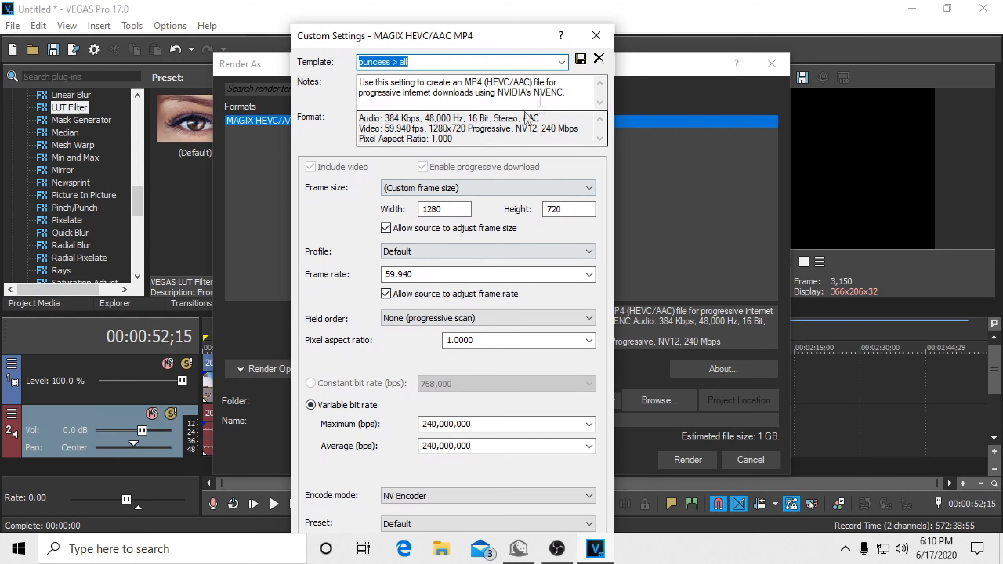
pyautogui.click(424, 61)
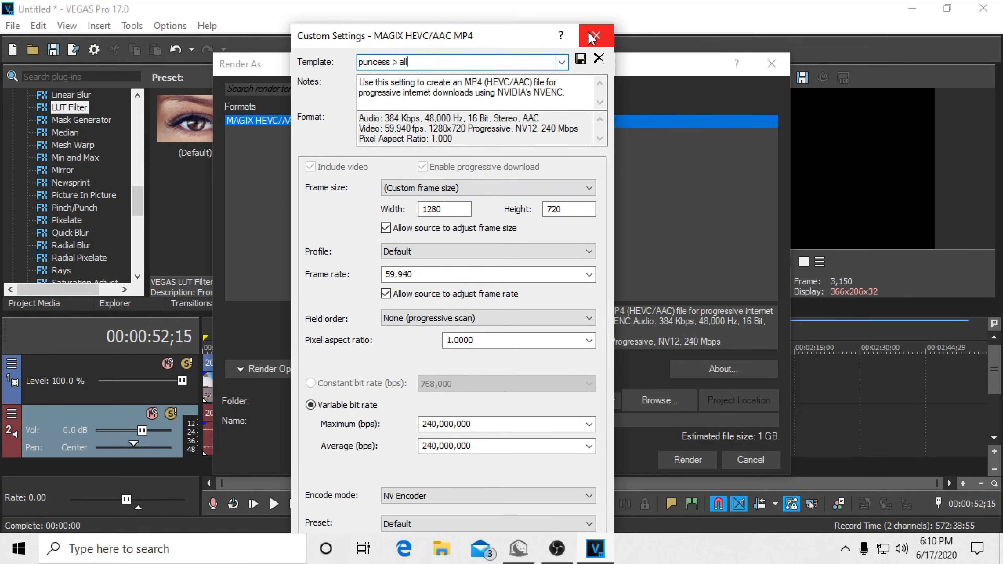
pyautogui.click(596, 35)
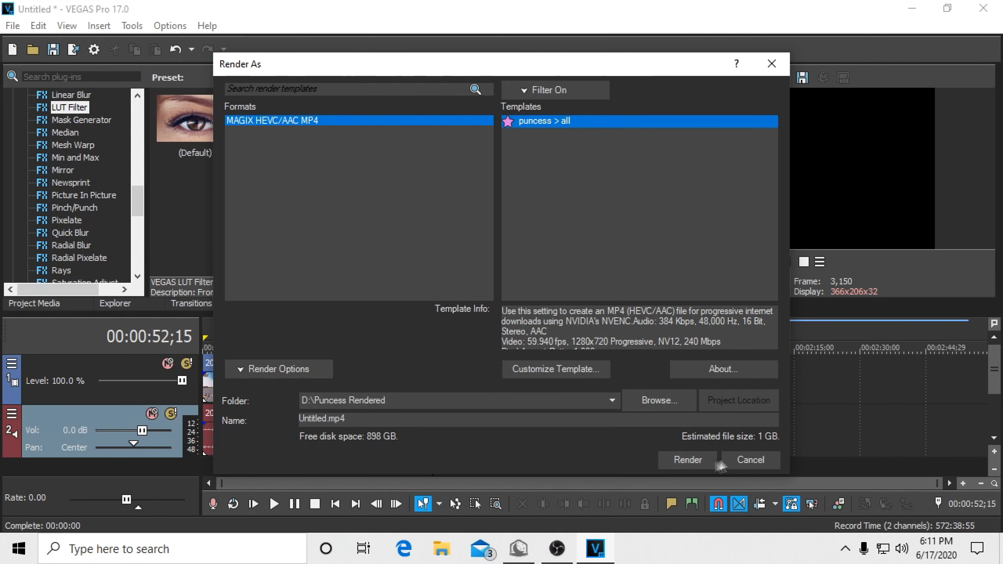
# Step: Set the render output to an MP4 file named rawr on Local Disk (D:) and start the render
pyautogui.click(692, 396)
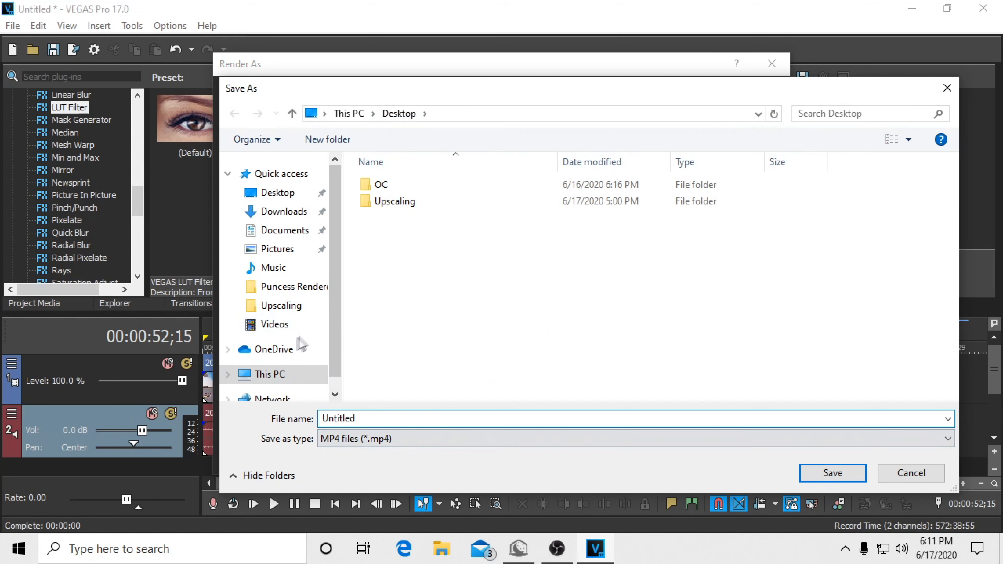
pyautogui.click(277, 374)
pyautogui.doubleClick(664, 365)
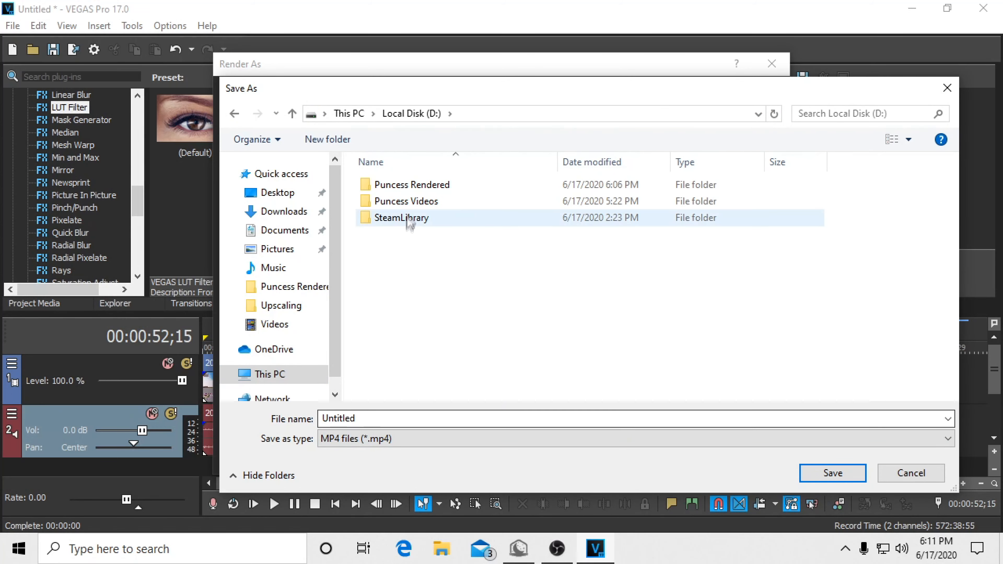
pyautogui.doubleClick(421, 418)
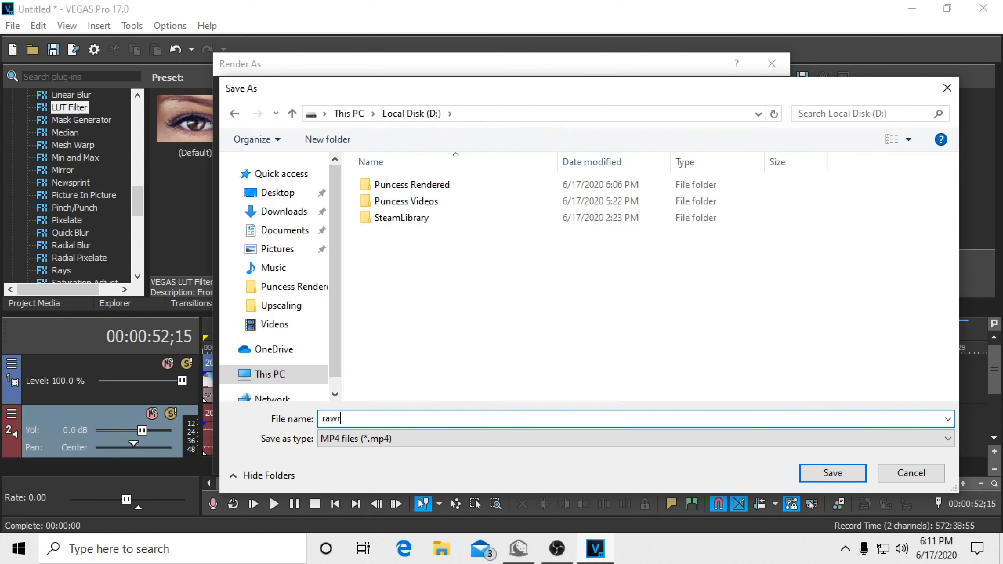
pyautogui.click(833, 473)
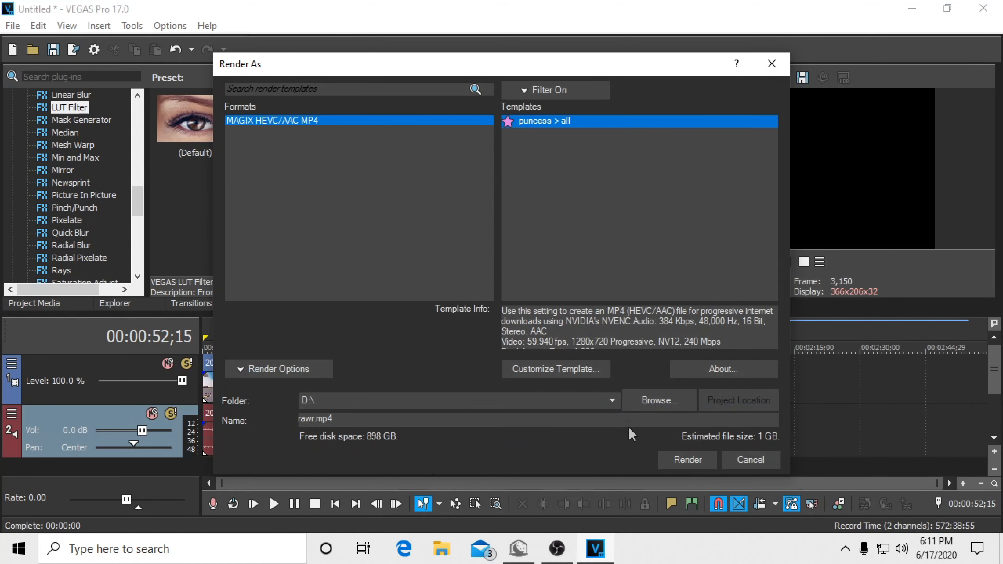
pyautogui.click(687, 461)
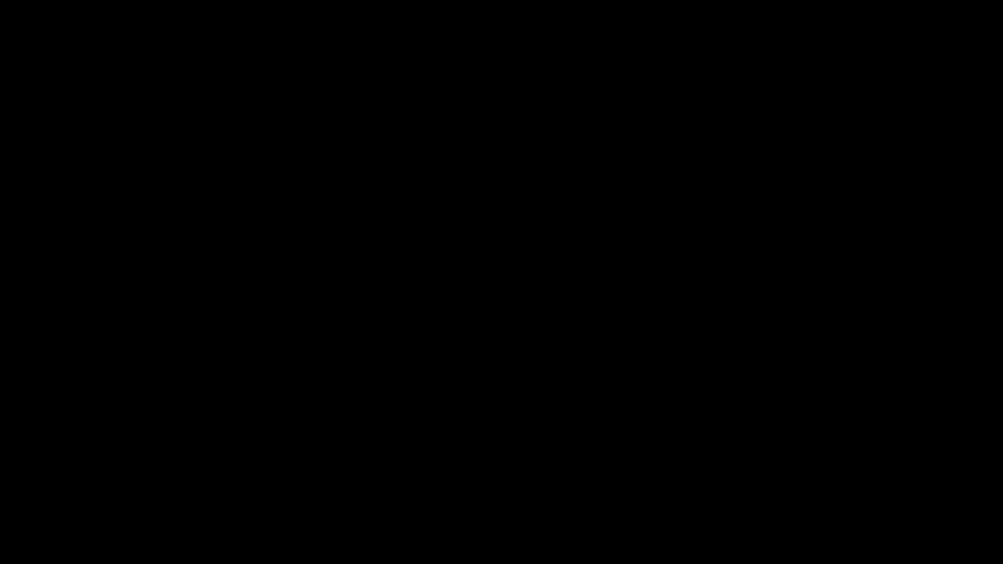
# Step: Follow the FFmpeg installation guide's download section to the official builds page, and return to the guide
pyautogui.scroll(-2, 137, 233)
pyautogui.moveTo(251, 168); pyautogui.dragTo(35, 132)
pyautogui.click(320, 208)
pyautogui.scroll(1, 187, 141)
pyautogui.scroll(-15, 188, 141)
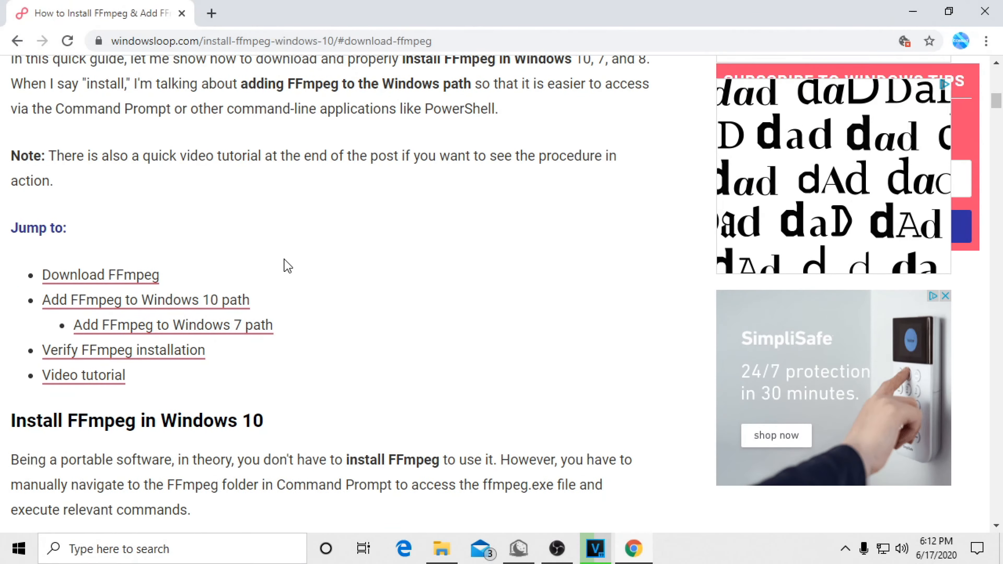
pyautogui.scroll(-7, 253, 245)
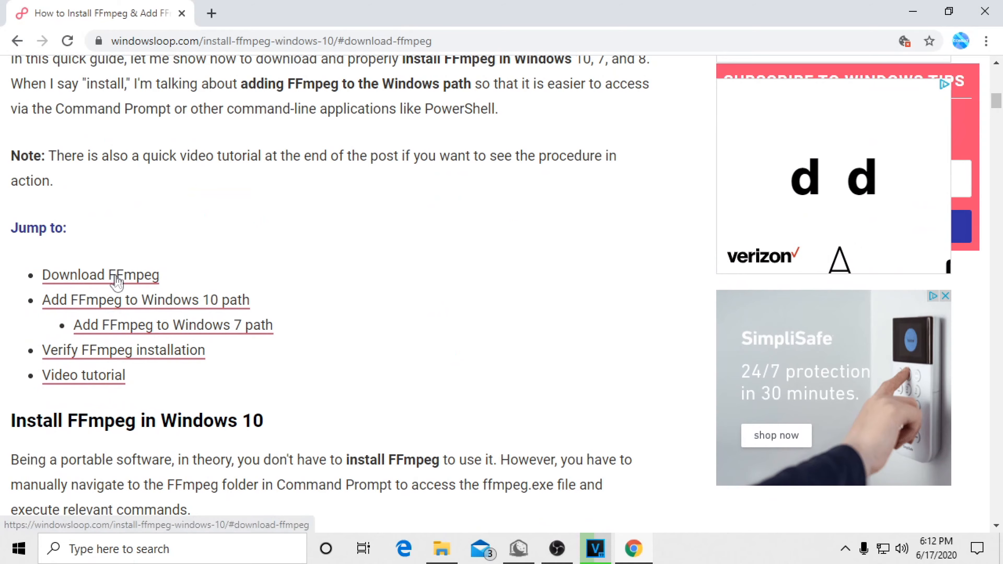
pyautogui.click(116, 275)
pyautogui.scroll(2, 221, 196)
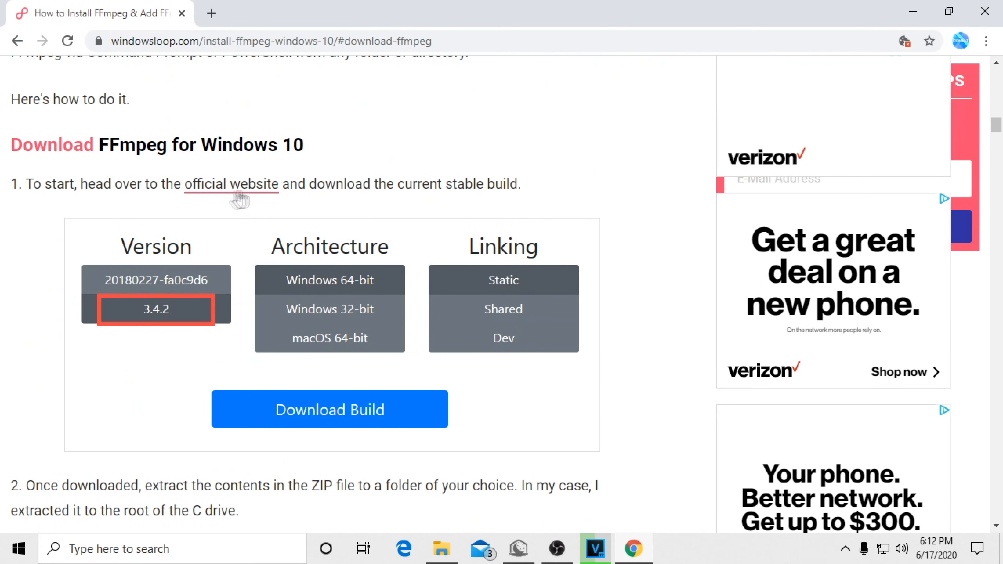
pyautogui.click(216, 186)
pyautogui.scroll(-5, 237, 376)
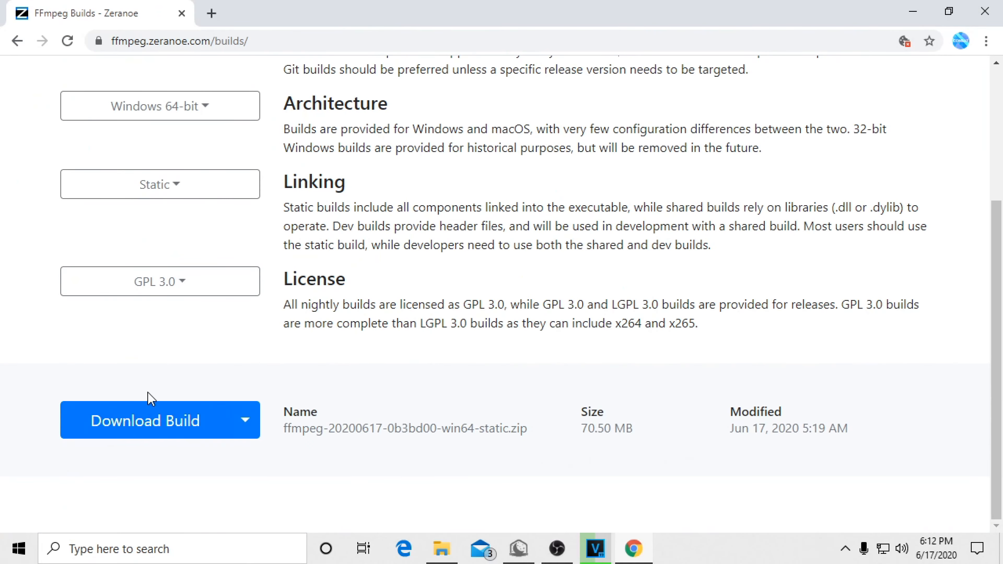
pyautogui.click(17, 43)
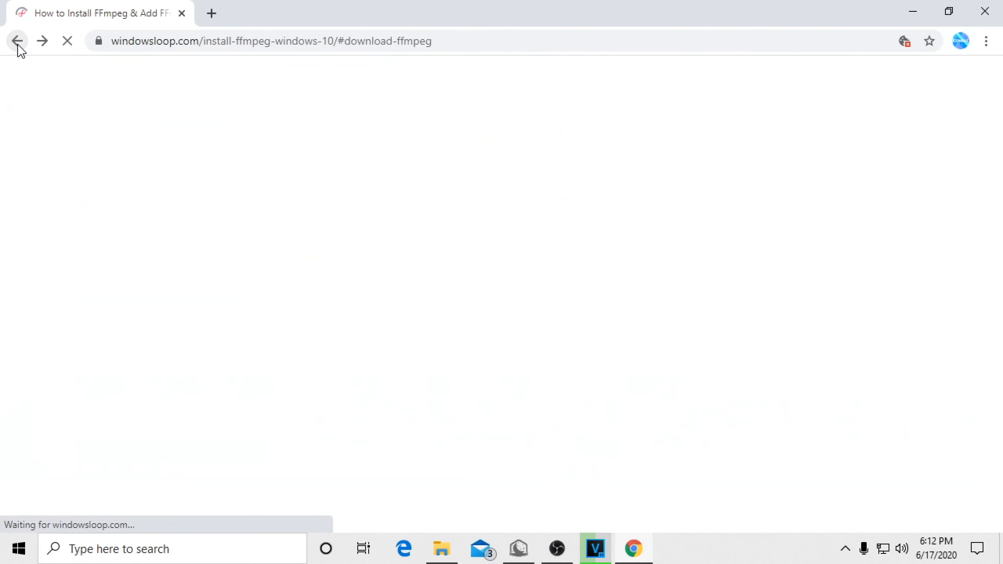
# Step: Open the official FFmpeg builds page from the guide's download section and download the Windows 64-bit static build
pyautogui.scroll(15, 298, 195)
pyautogui.click(117, 284)
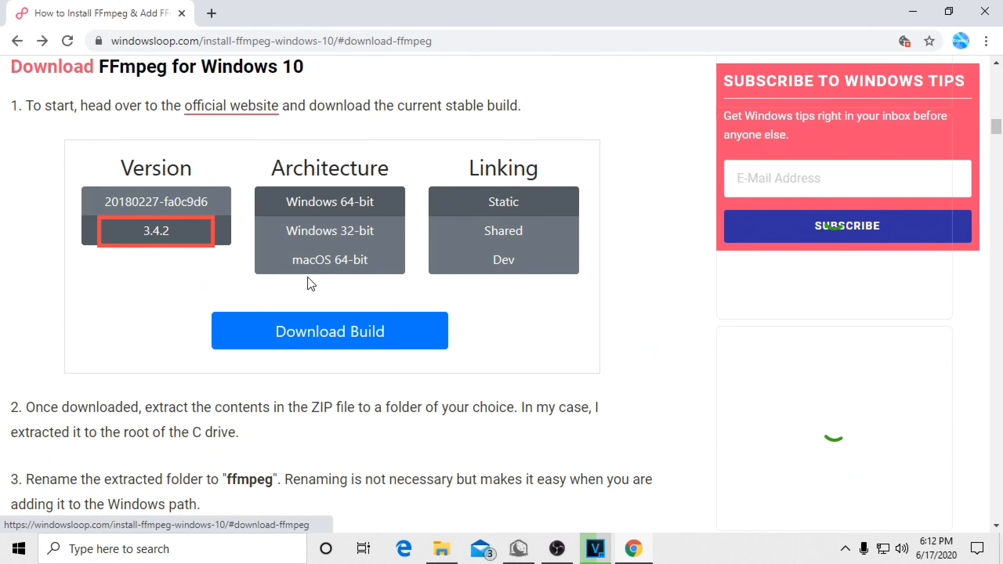
pyautogui.click(238, 115)
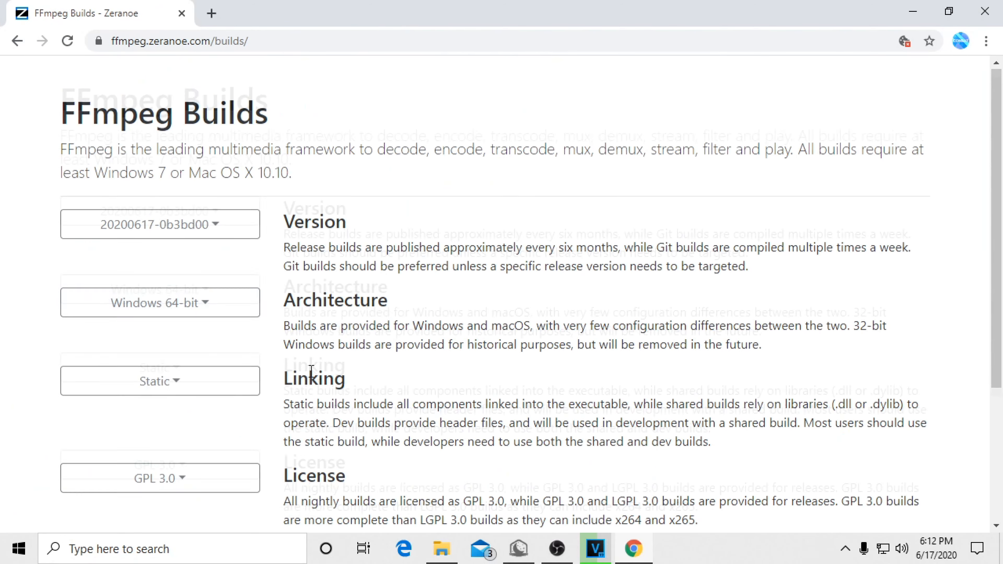
pyautogui.scroll(-4, 168, 395)
pyautogui.click(168, 422)
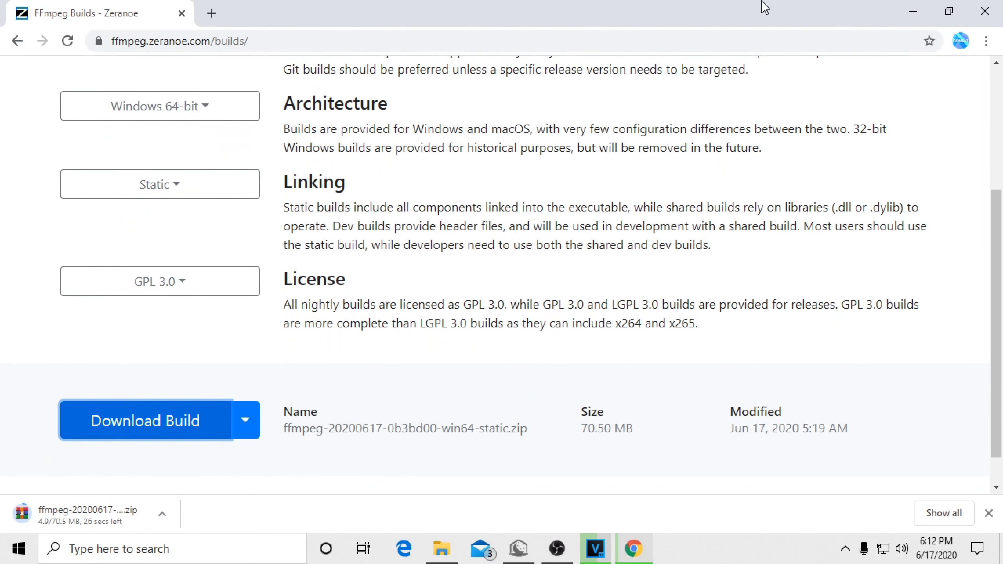
# Step: Reduce the browser window and move it aside to expose the desktop, with desktop icons shown
pyautogui.click(949, 11)
pyautogui.moveTo(457, 32); pyautogui.dragTo(704, 61)
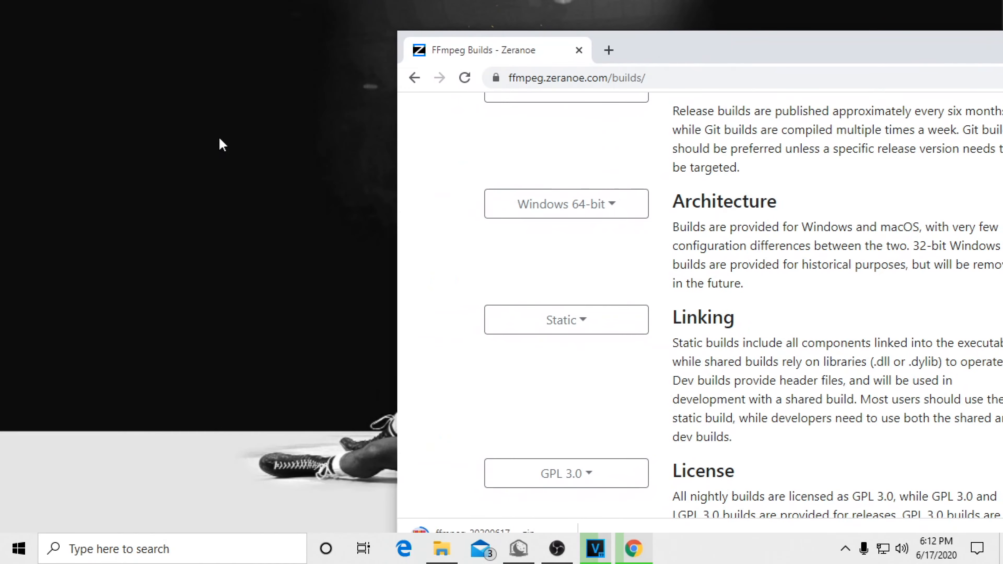
pyautogui.rightClick(220, 141)
pyautogui.moveTo(280, 150)
pyautogui.click(482, 248)
pyautogui.rightClick(268, 165)
pyautogui.moveTo(272, 170)
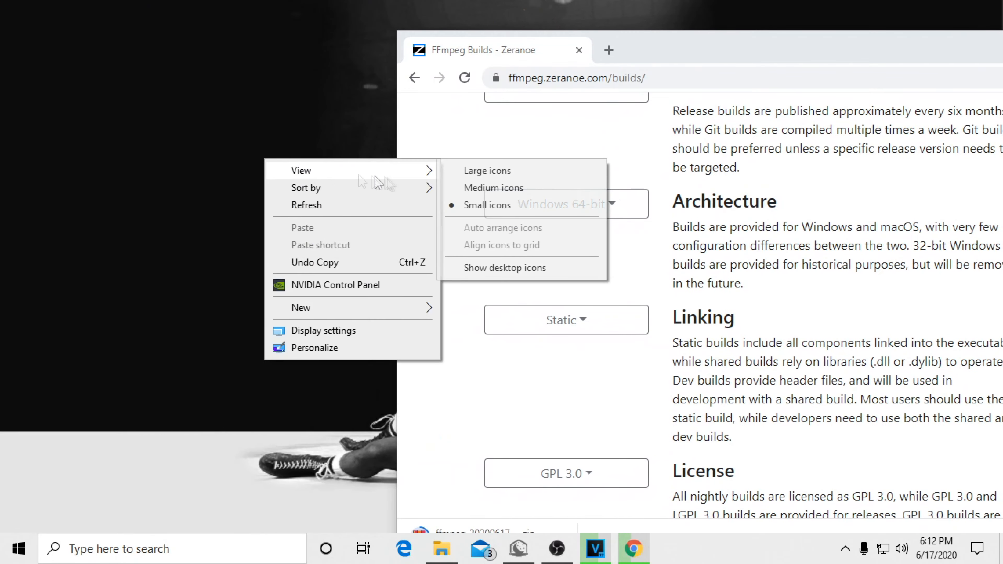
pyautogui.click(515, 269)
pyautogui.moveTo(696, 60); pyautogui.dragTo(627, 26)
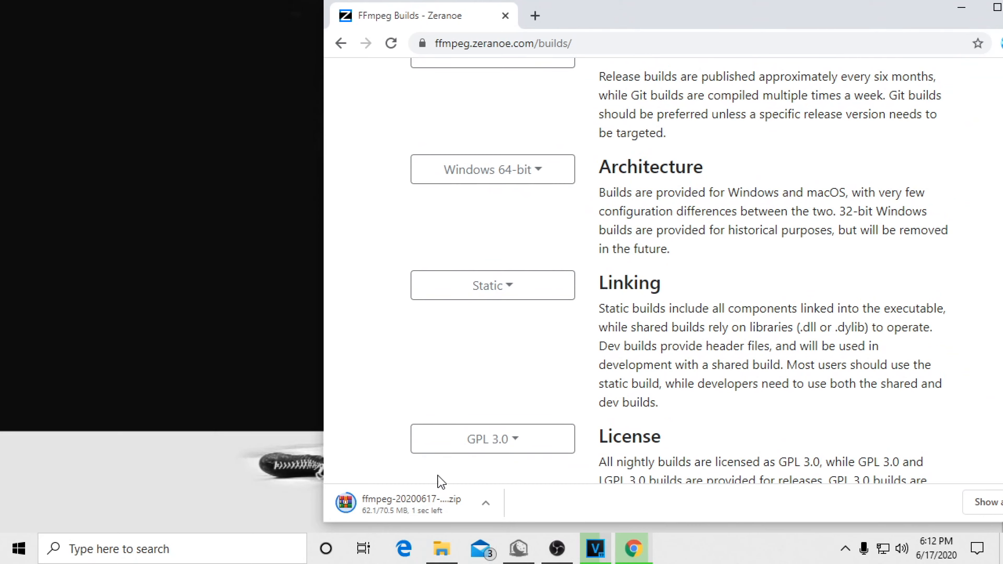
# Step: Open the downloaded FFmpeg ZIP archive, extract its folder to the desktop, and close the archive
pyautogui.click(436, 502)
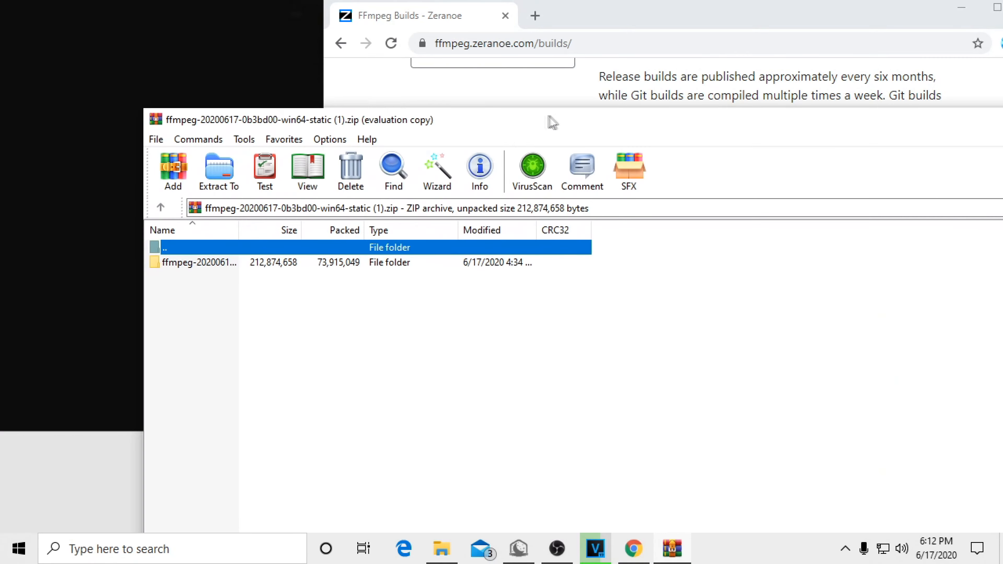
pyautogui.click(220, 263)
pyautogui.moveTo(83, 227); pyautogui.dragTo(85, 231)
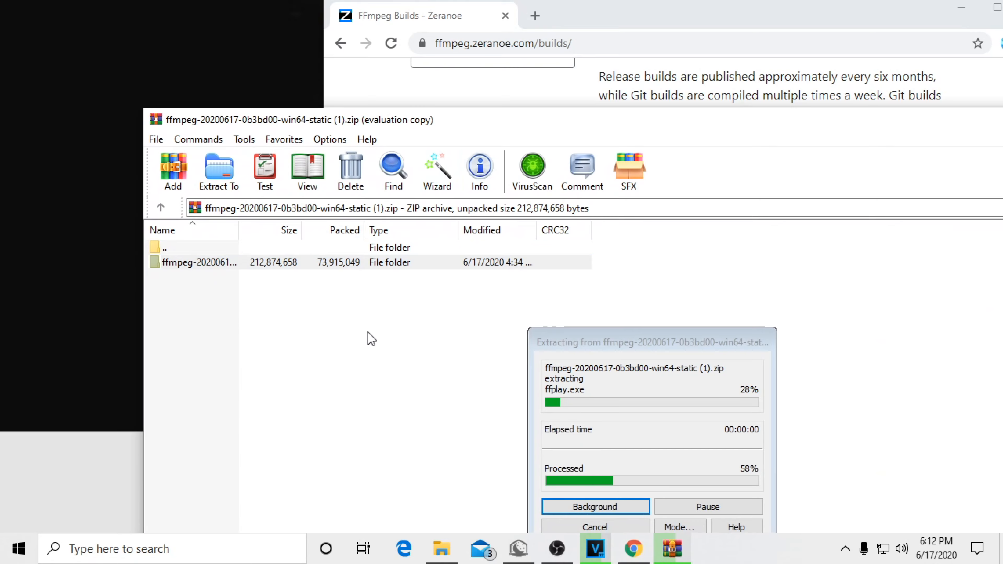
pyautogui.moveTo(536, 124); pyautogui.dragTo(240, 162)
pyautogui.click(837, 158)
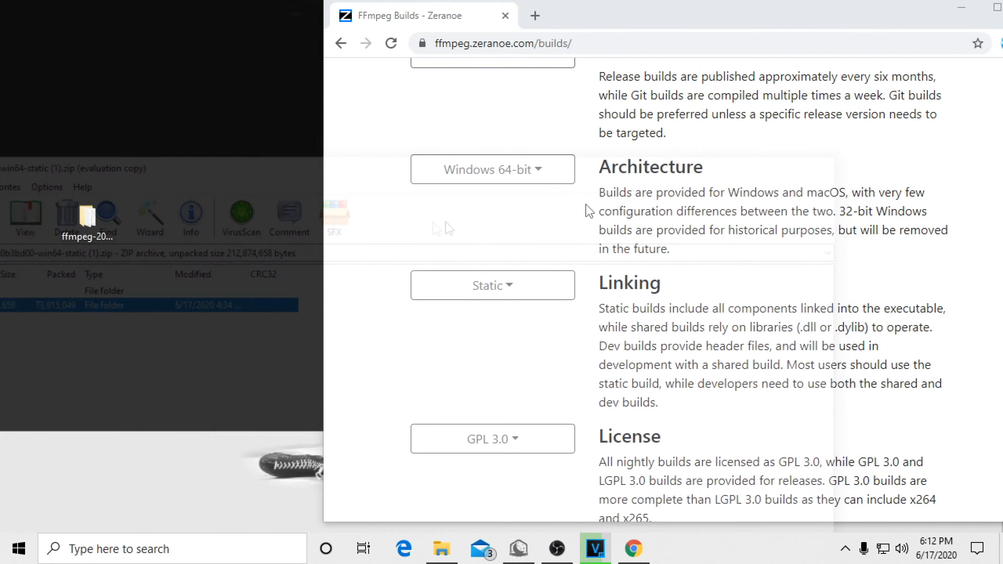
# Step: Rename the extracted folder on the desktop to ffmpeg
pyautogui.rightClick(102, 230)
pyautogui.click(86, 217)
pyautogui.rightClick(89, 221)
pyautogui.click(131, 502)
pyautogui.moveTo(114, 273); pyautogui.dragTo(82, 262)
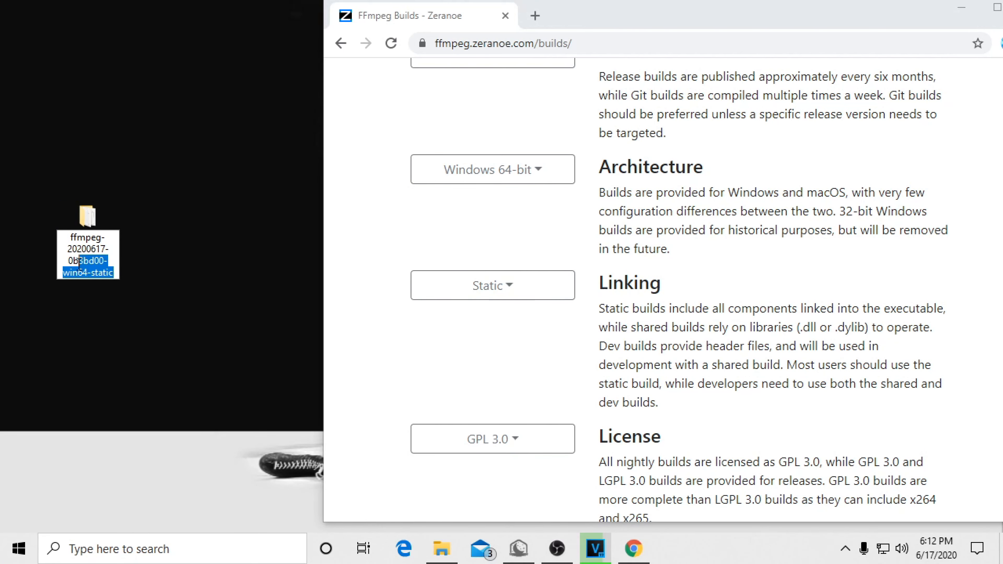
pyautogui.press('Delete')
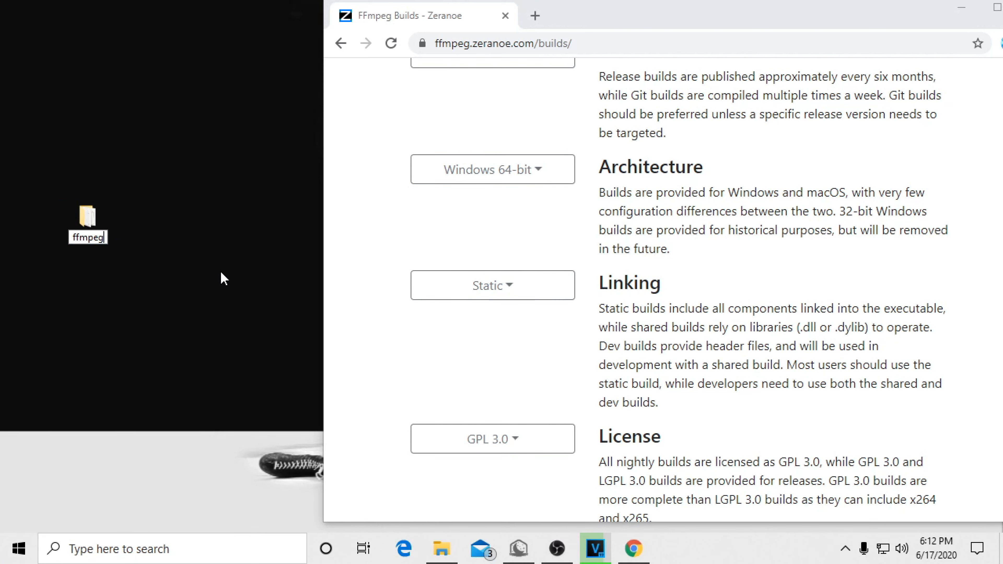
# Step: Commit the desktop folder's new name, and open Local Disk (C:) in File Explorer with the window placed beside that folder
pyautogui.press('Return')
pyautogui.click(452, 550)
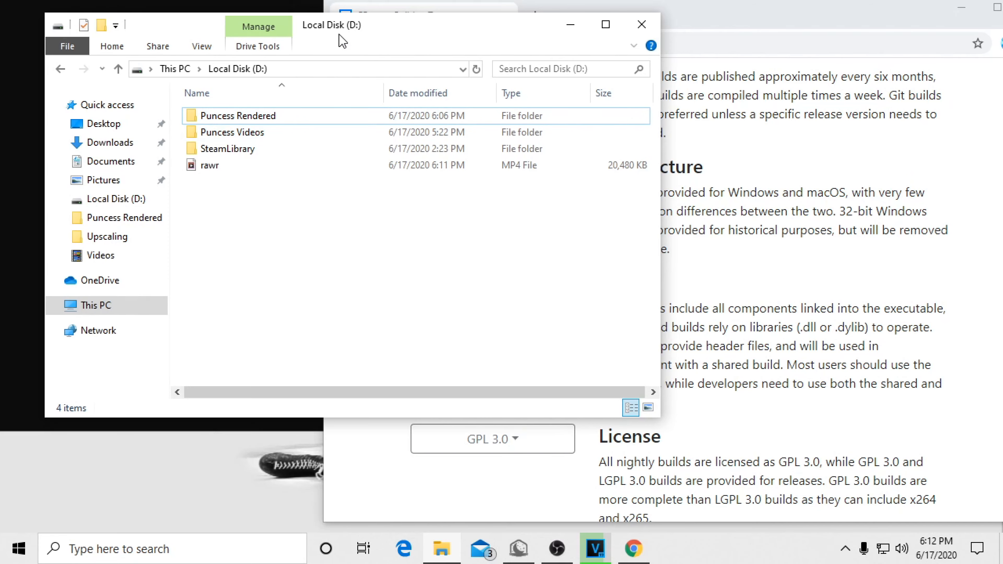
pyautogui.moveTo(341, 38); pyautogui.dragTo(644, 73)
pyautogui.click(411, 342)
pyautogui.doubleClick(571, 374)
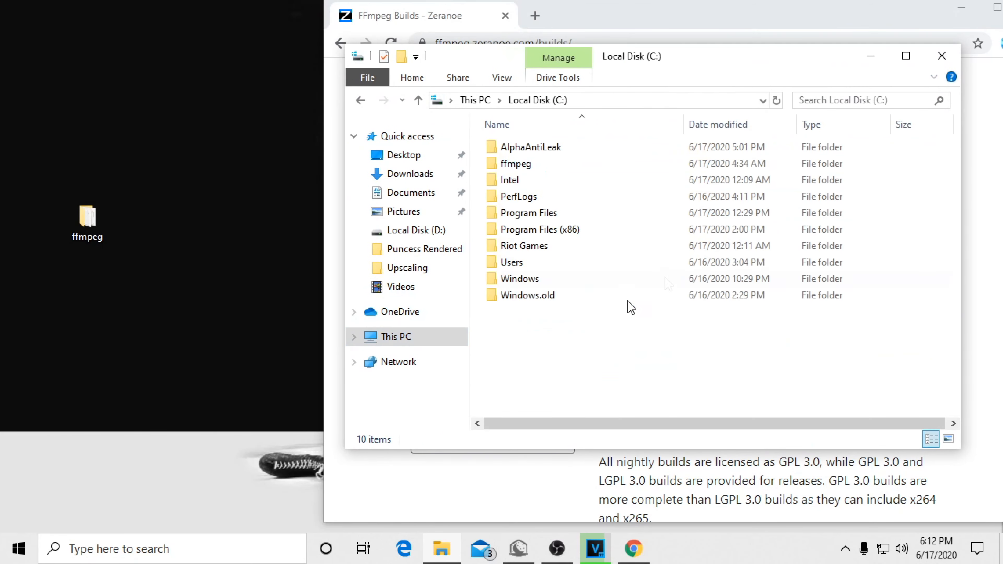
# Step: Move the desktop ffmpeg folder lower, and look inside the ffmpeg folder on Local Disk (C:) before returning to the drive's root
pyautogui.click(97, 220)
pyautogui.moveTo(97, 220); pyautogui.dragTo(147, 288)
pyautogui.doubleClick(561, 165)
pyautogui.click(360, 100)
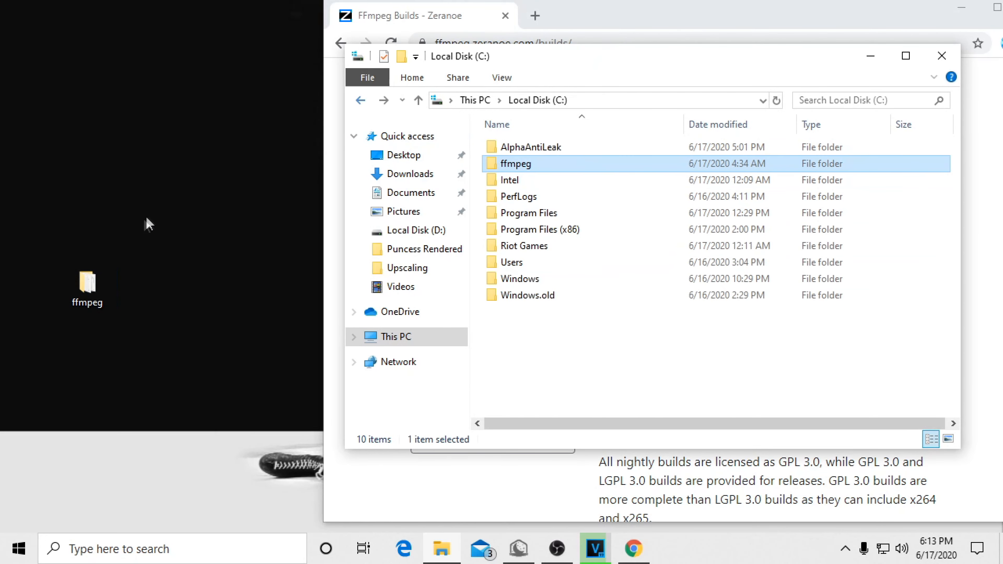
# Step: Permanently delete the ffmpeg folder from the desktop, and clear the File Explorer and browser windows off the desktop
pyautogui.click(74, 296)
pyautogui.click(94, 299)
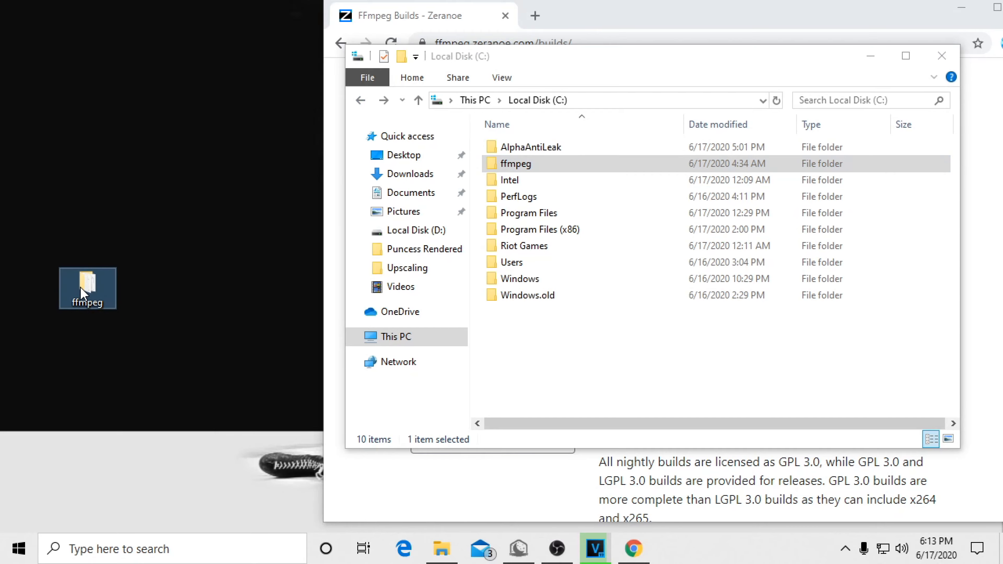
pyautogui.hotkey('shift', 'Delete')
pyautogui.press('Return')
pyautogui.click(942, 55)
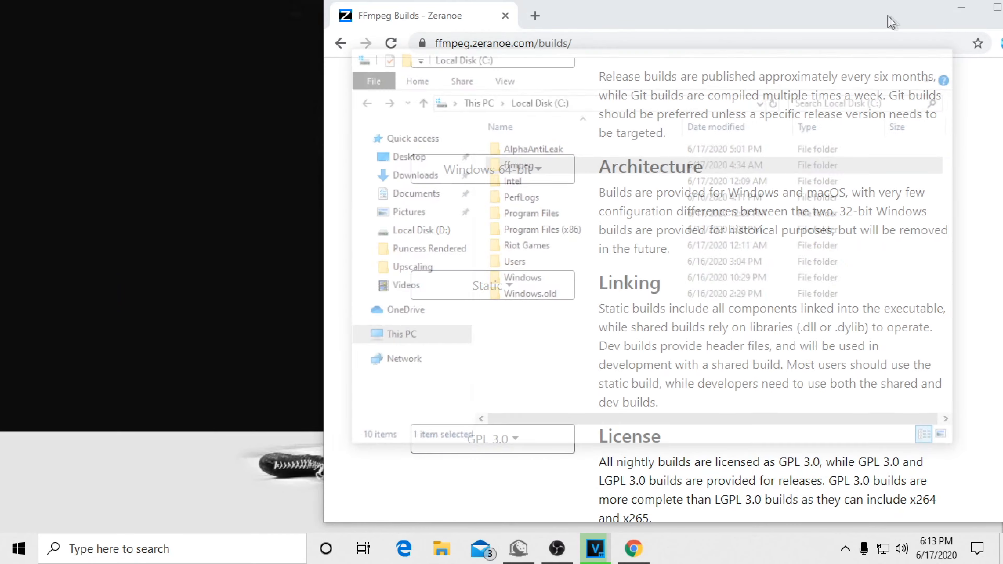
pyautogui.moveTo(899, 19); pyautogui.dragTo(754, 35)
pyautogui.click(820, 24)
# Step: Open the user Path variable in the system environment variable settings and check its C:\ffmpeg\bin entry
pyautogui.click(19, 549)
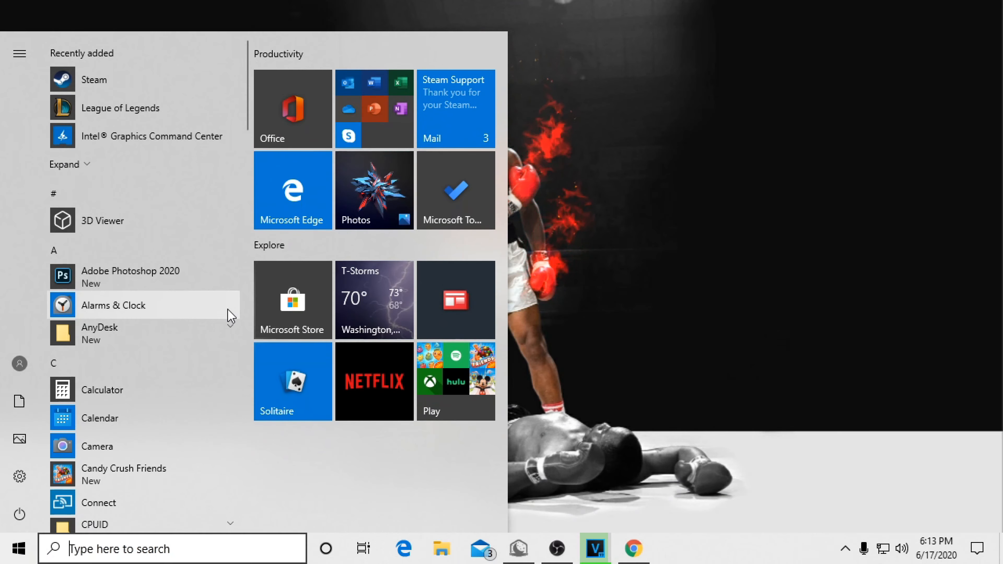
pyautogui.write('edit')
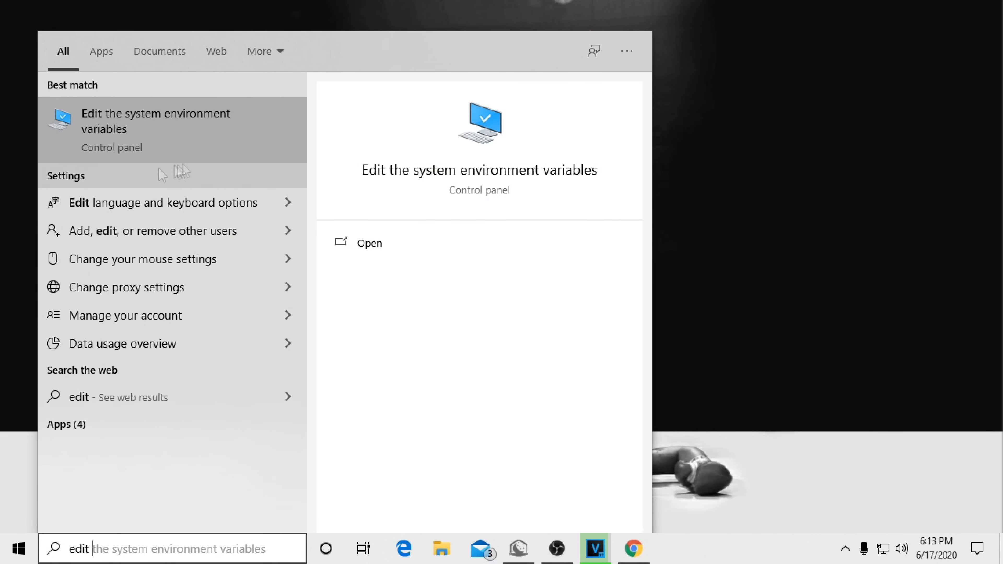
pyautogui.click(148, 141)
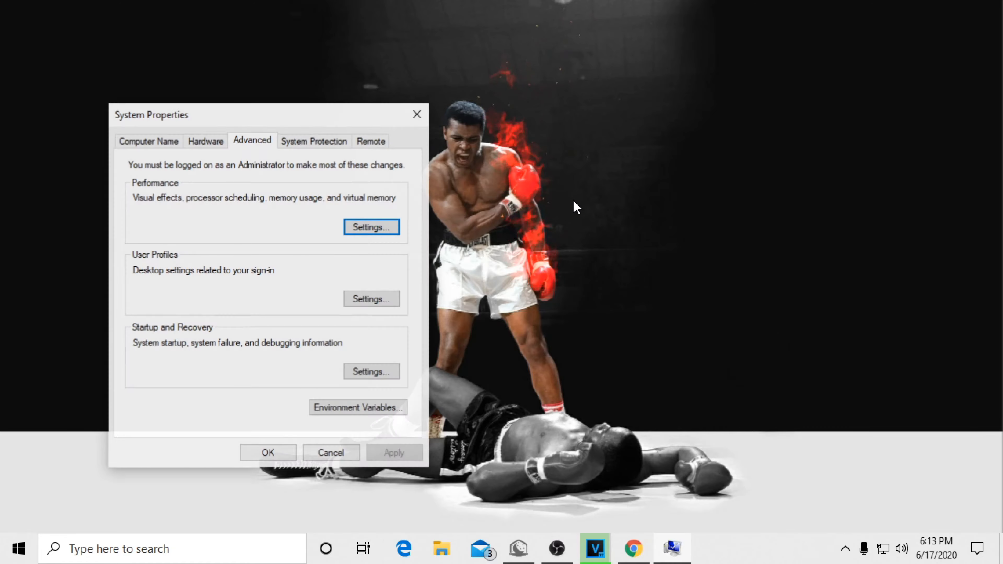
pyautogui.click(337, 411)
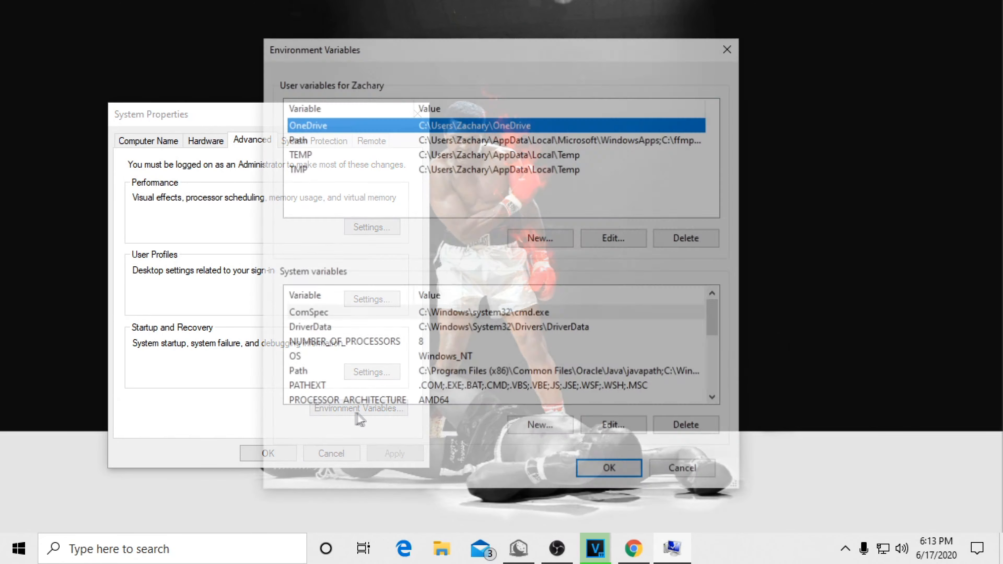
pyautogui.click(326, 147)
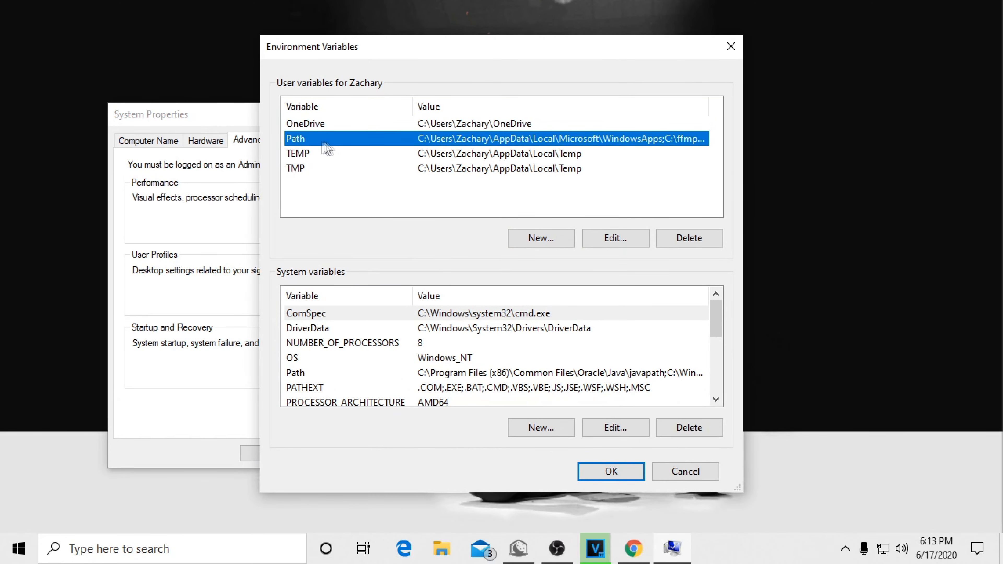
pyautogui.click(612, 237)
pyautogui.click(352, 133)
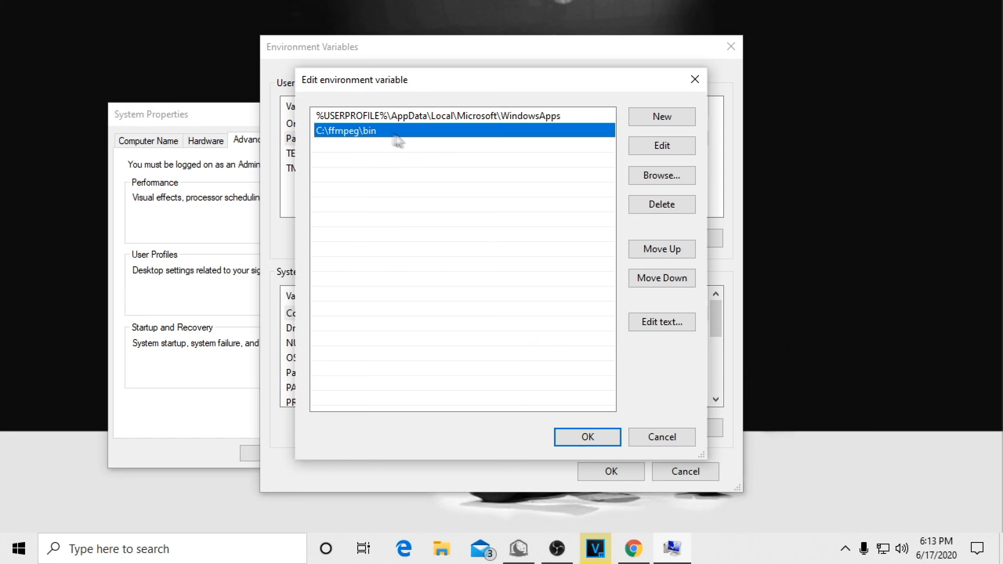
pyautogui.click(359, 155)
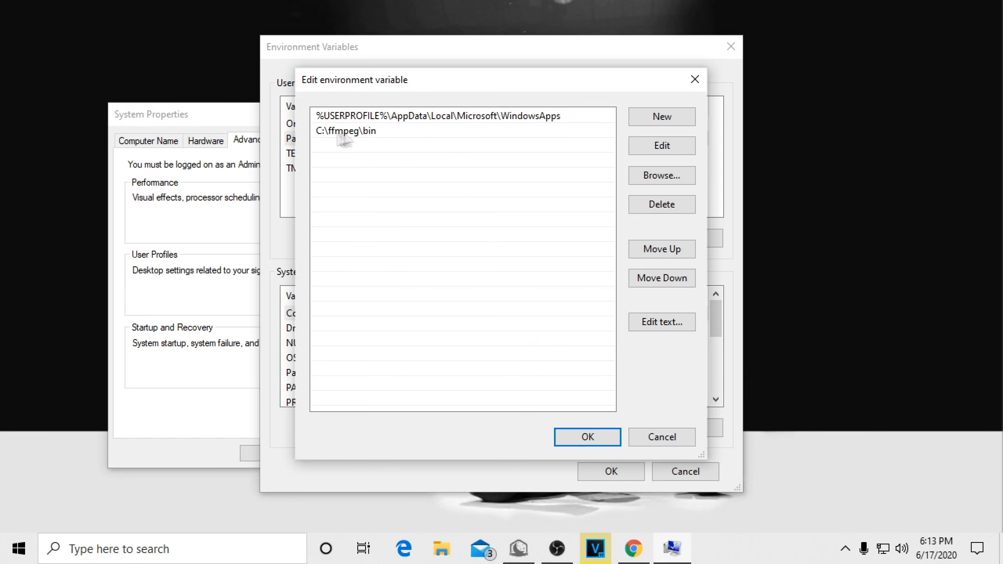
# Step: Add C:\ffmpeg\bin as a new entry in the user Path variable, and clear that duplicate before accepting the list
pyautogui.click(662, 117)
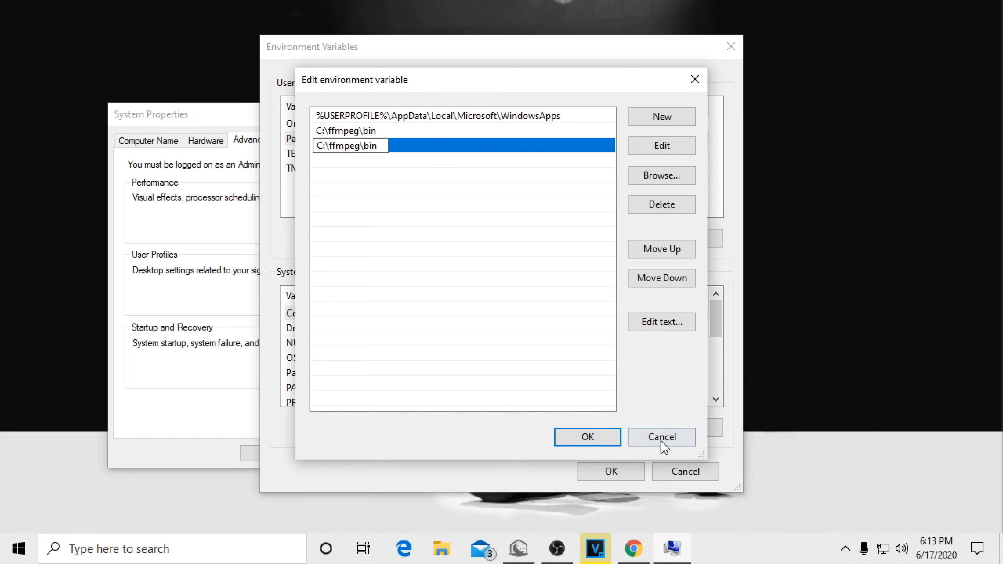
pyautogui.moveTo(380, 146); pyautogui.dragTo(265, 143)
pyautogui.press('BackSpace')
pyautogui.click(336, 226)
pyautogui.click(596, 437)
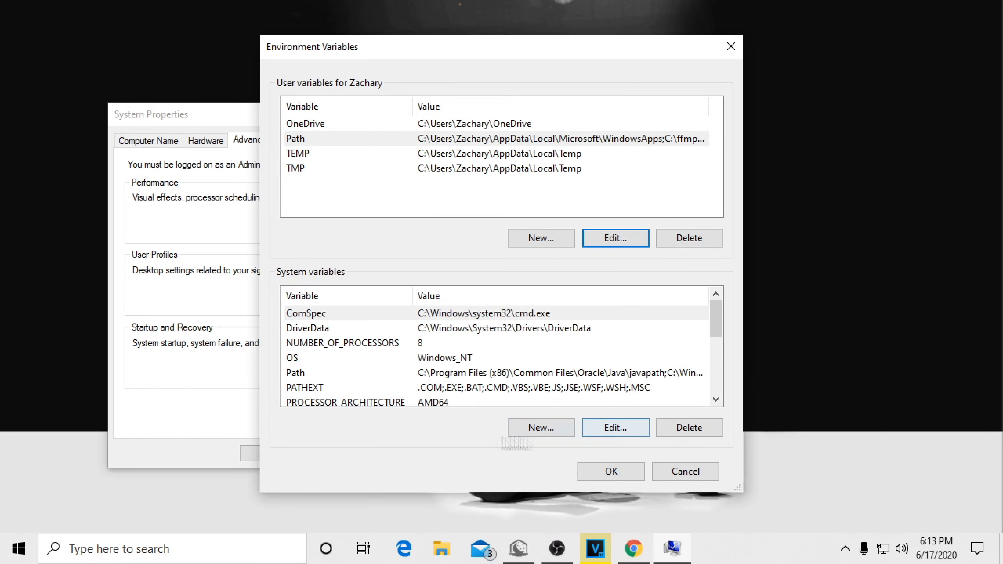
# Step: Select the user Path variable for review, and dismiss Environment Variables and System Properties without saving
pyautogui.click(395, 141)
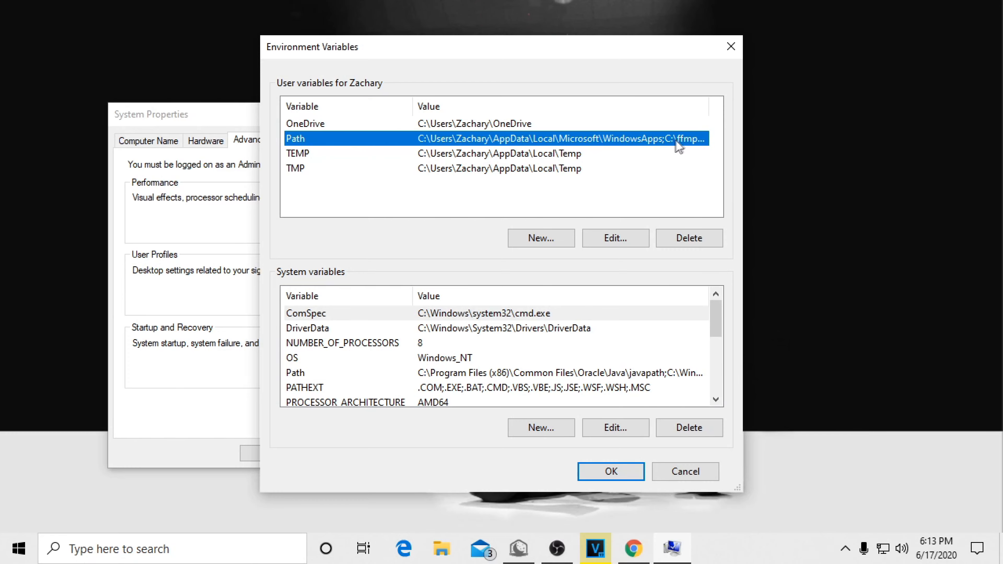
pyautogui.click(696, 473)
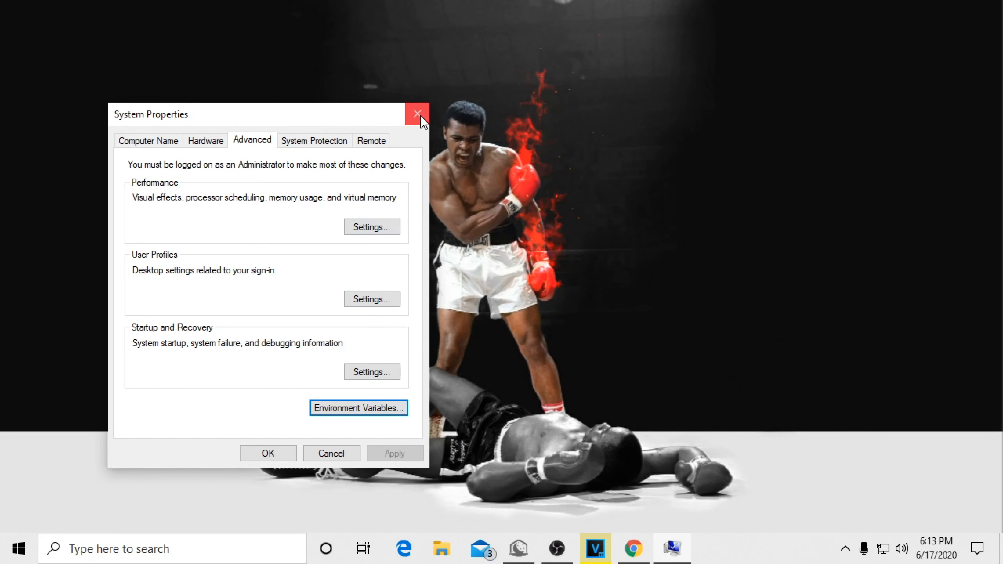
pyautogui.click(416, 112)
pyautogui.rightClick(319, 154)
pyautogui.moveTo(347, 164)
pyautogui.click(574, 272)
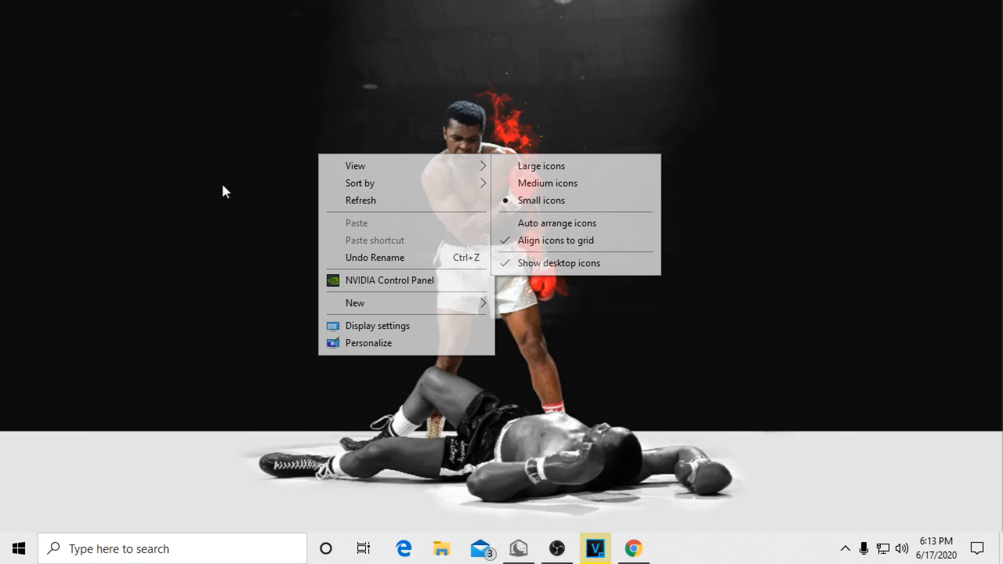
pyautogui.rightClick(91, 148)
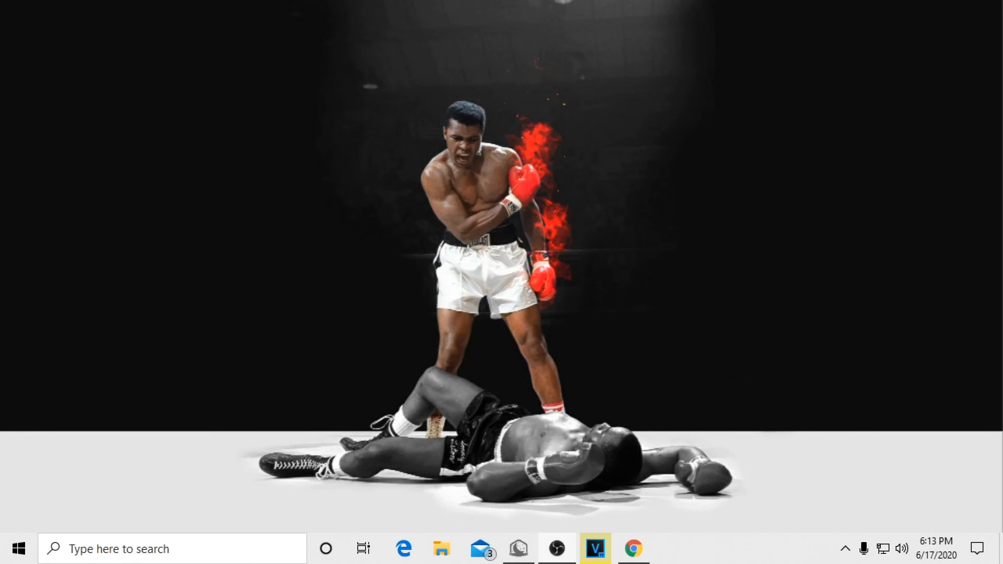
# Step: Create a new folder on the desktop, decline merging it with the existing Upscaling folder, and name it test
pyautogui.rightClick(204, 130)
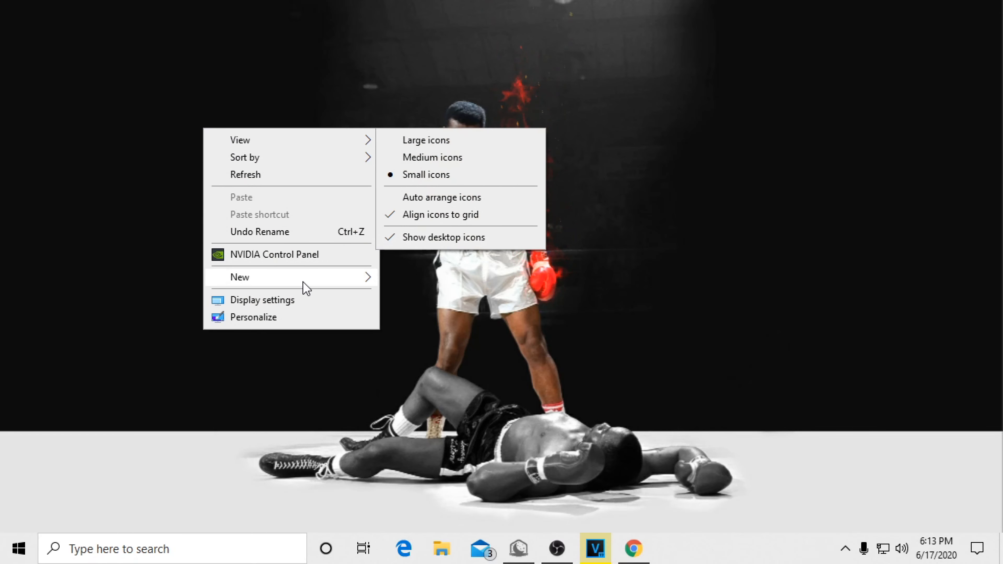
pyautogui.moveTo(306, 287)
pyautogui.click(482, 279)
pyautogui.press('BackSpace')
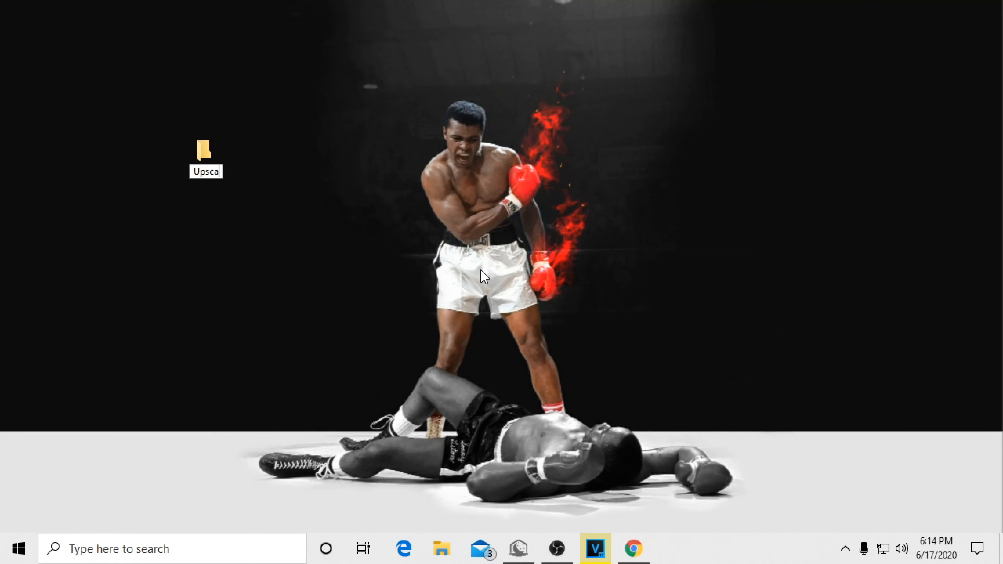
pyautogui.press('Return')
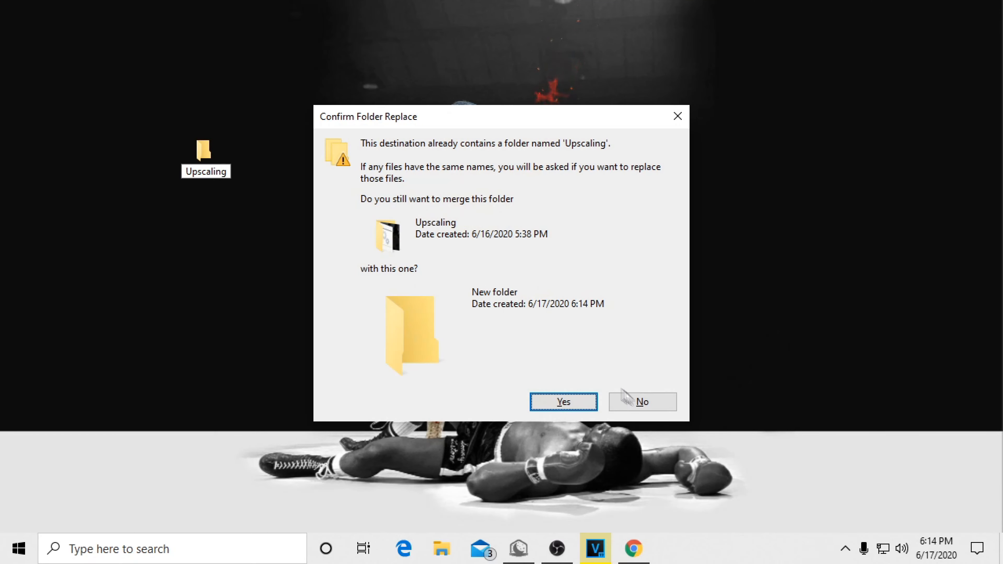
pyautogui.click(642, 402)
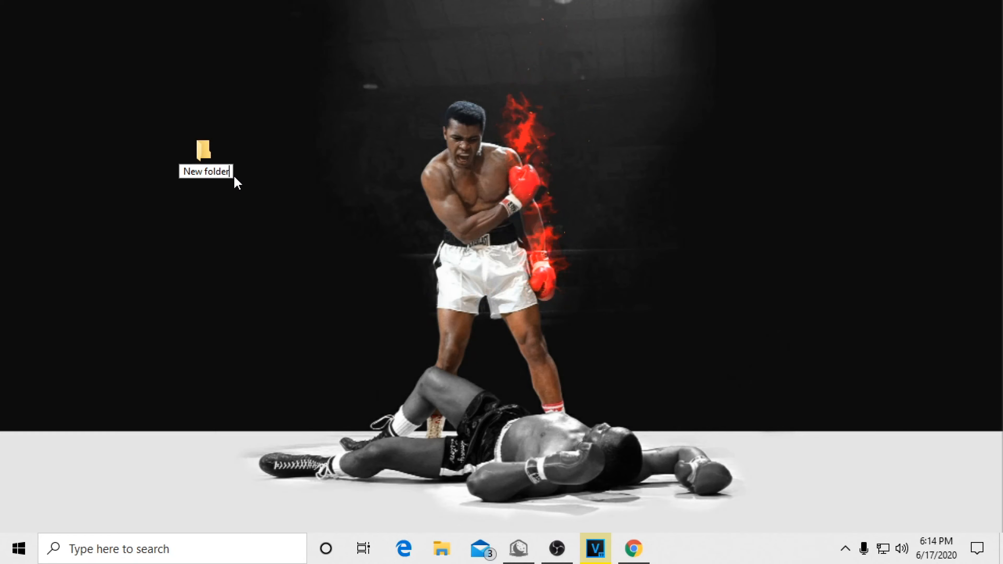
pyautogui.press('BackSpace')
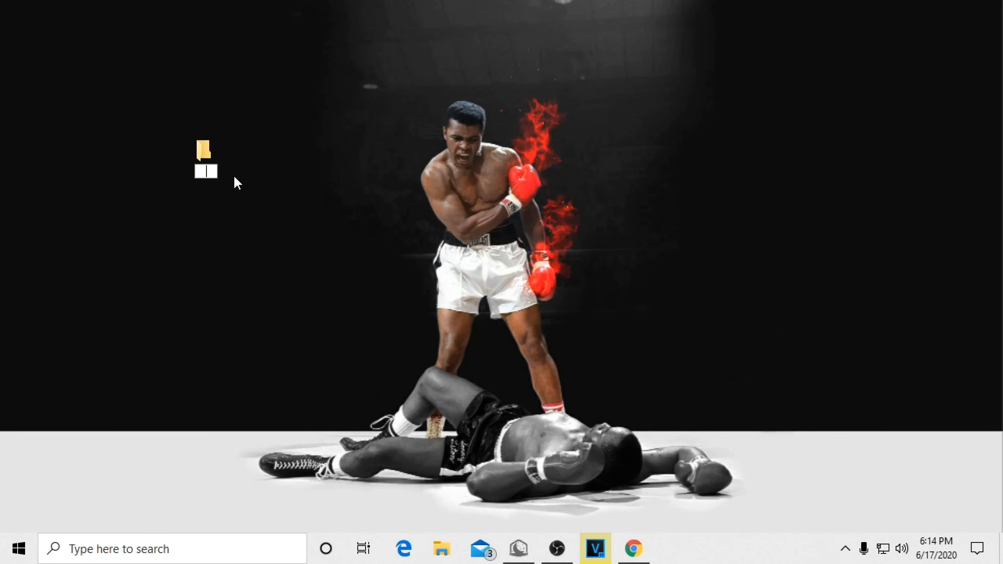
pyautogui.press('Return')
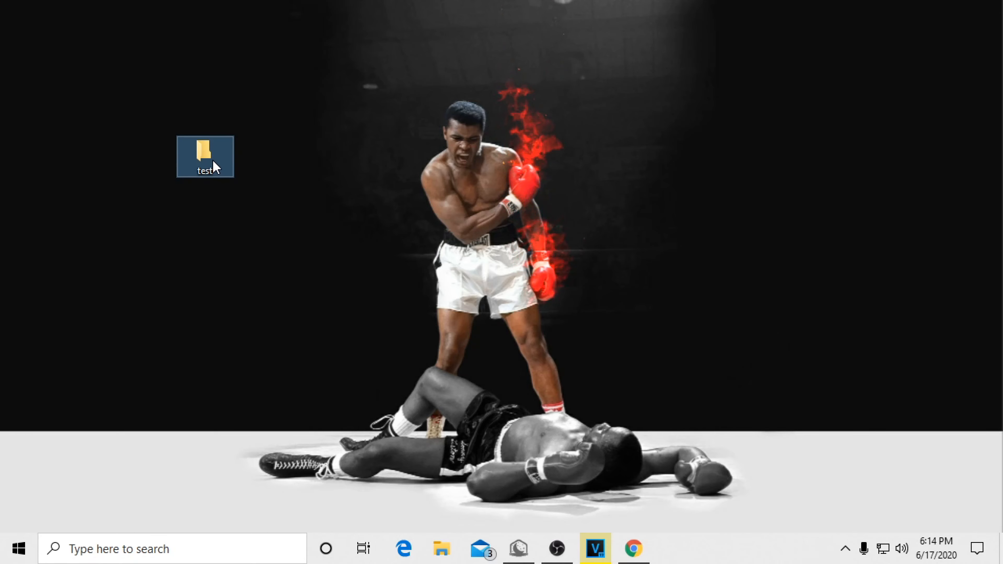
# Step: Create a text document named fafqwa inside the test folder and open it for editing
pyautogui.doubleClick(214, 166)
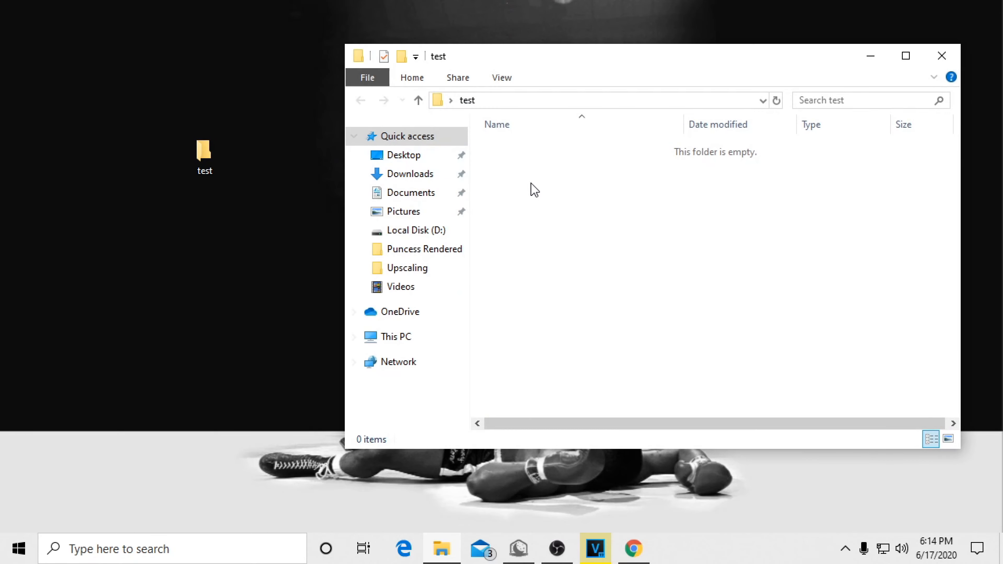
pyautogui.rightClick(584, 180)
pyautogui.moveTo(697, 370)
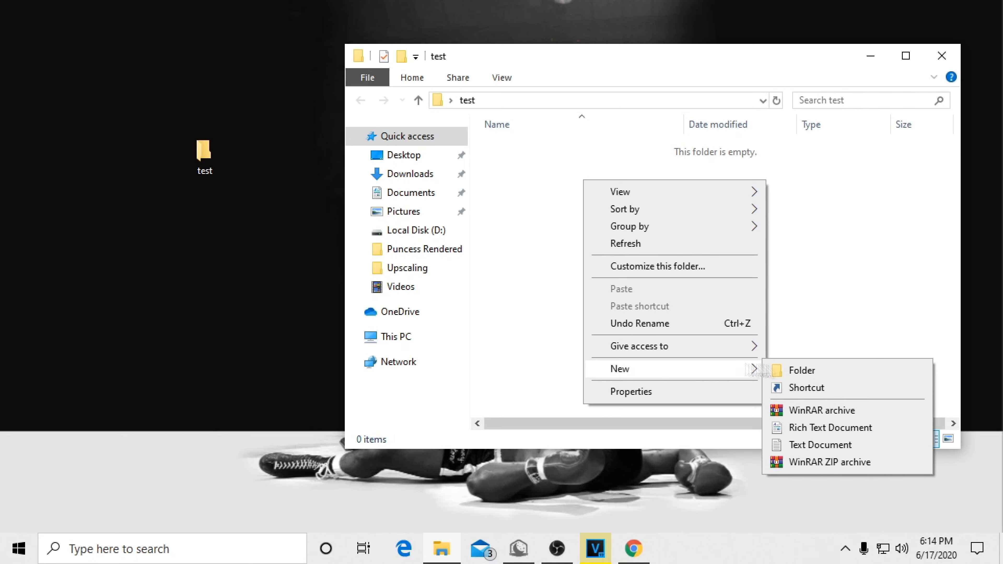
pyautogui.click(821, 445)
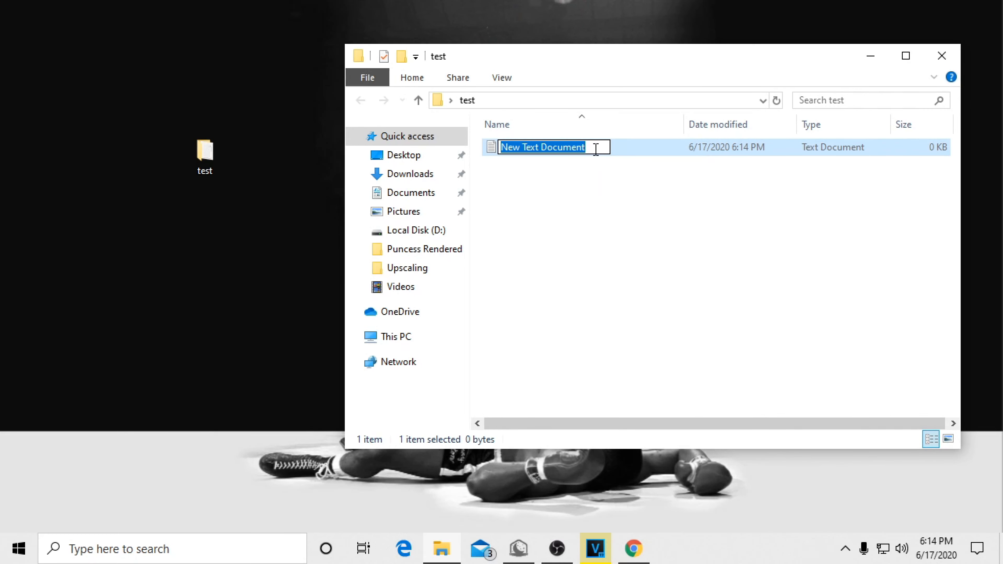
pyautogui.press('BackSpace')
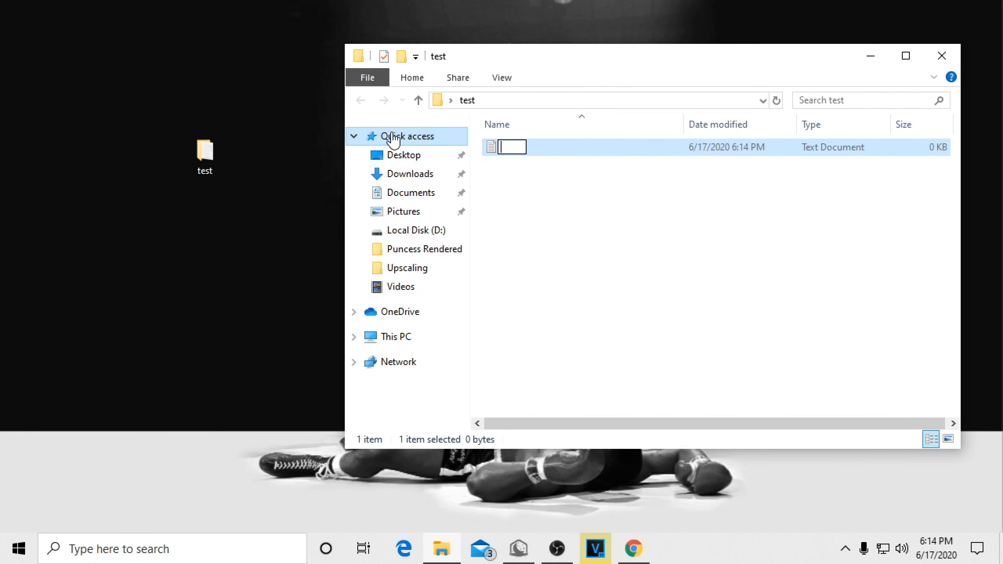
pyautogui.write('fafsa')
pyautogui.press('Return')
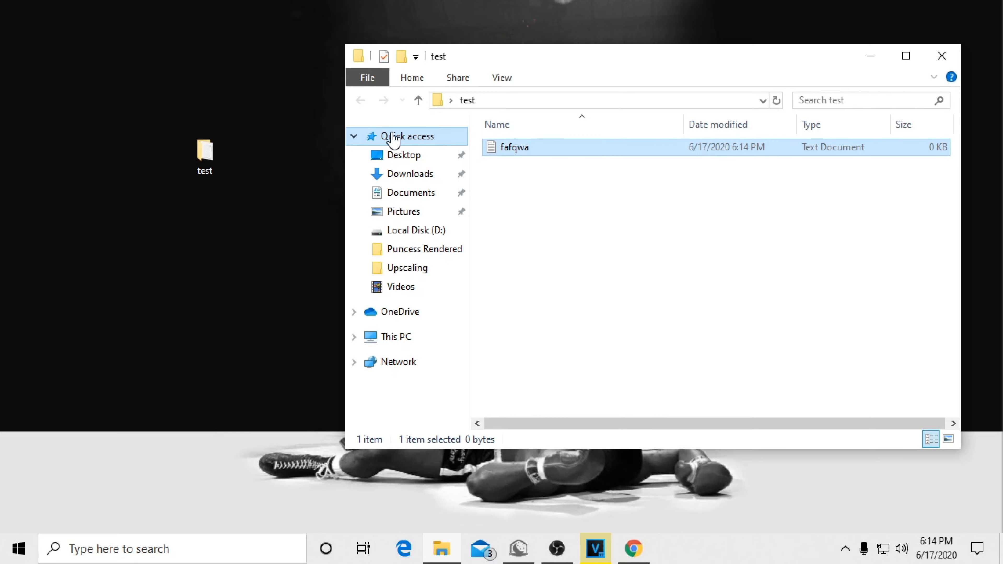
pyautogui.doubleClick(589, 145)
# Step: Switch to Discord, copy the example Upscaling batch commands from the Render Settings Discord's ffmpeg channel, and close the Discord window
pyautogui.click(845, 548)
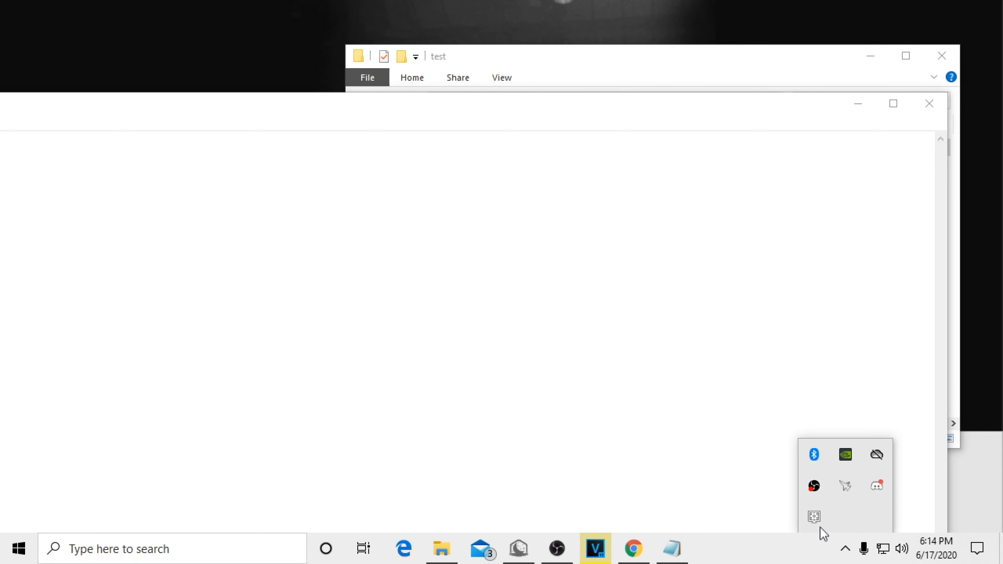
pyautogui.click(877, 488)
pyautogui.scroll(-6, 18, 325)
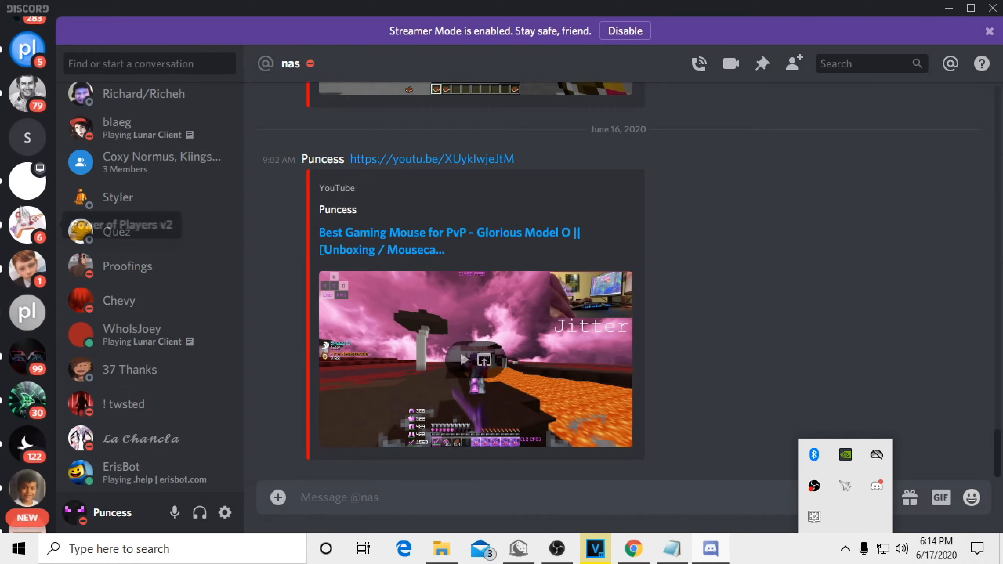
pyautogui.click(27, 180)
pyautogui.scroll(-5, 581, 272)
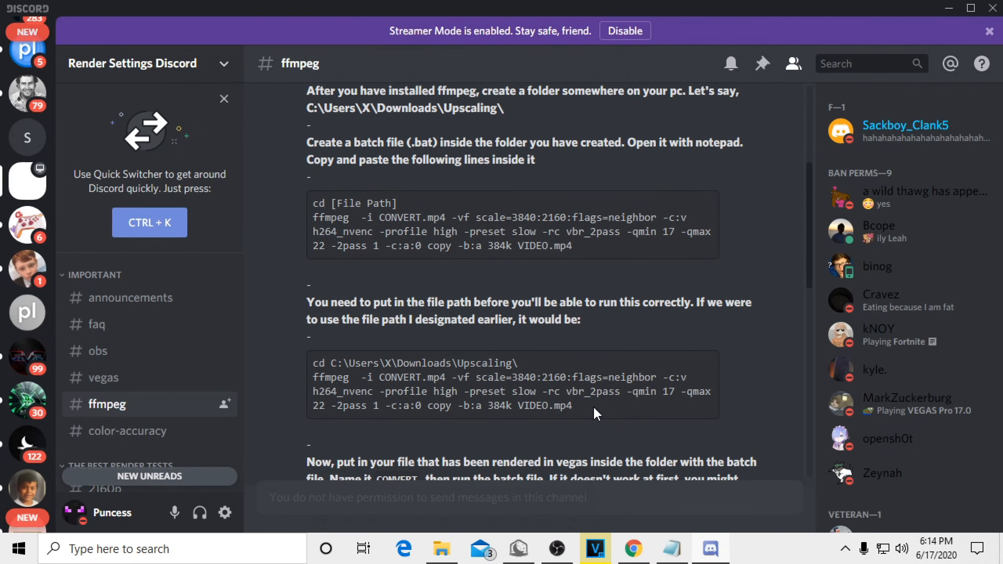
pyautogui.moveTo(574, 406); pyautogui.dragTo(270, 368)
pyautogui.click(993, 8)
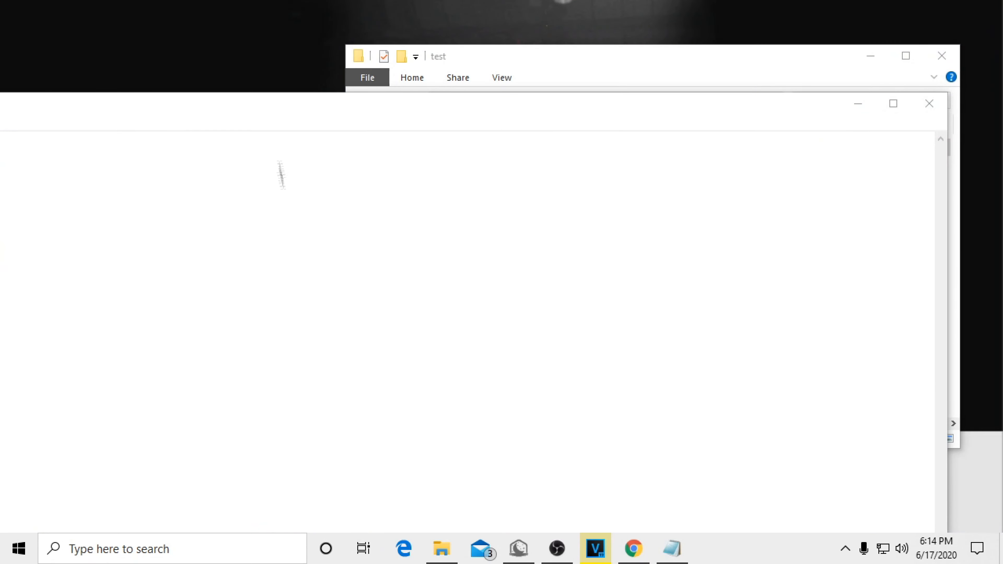